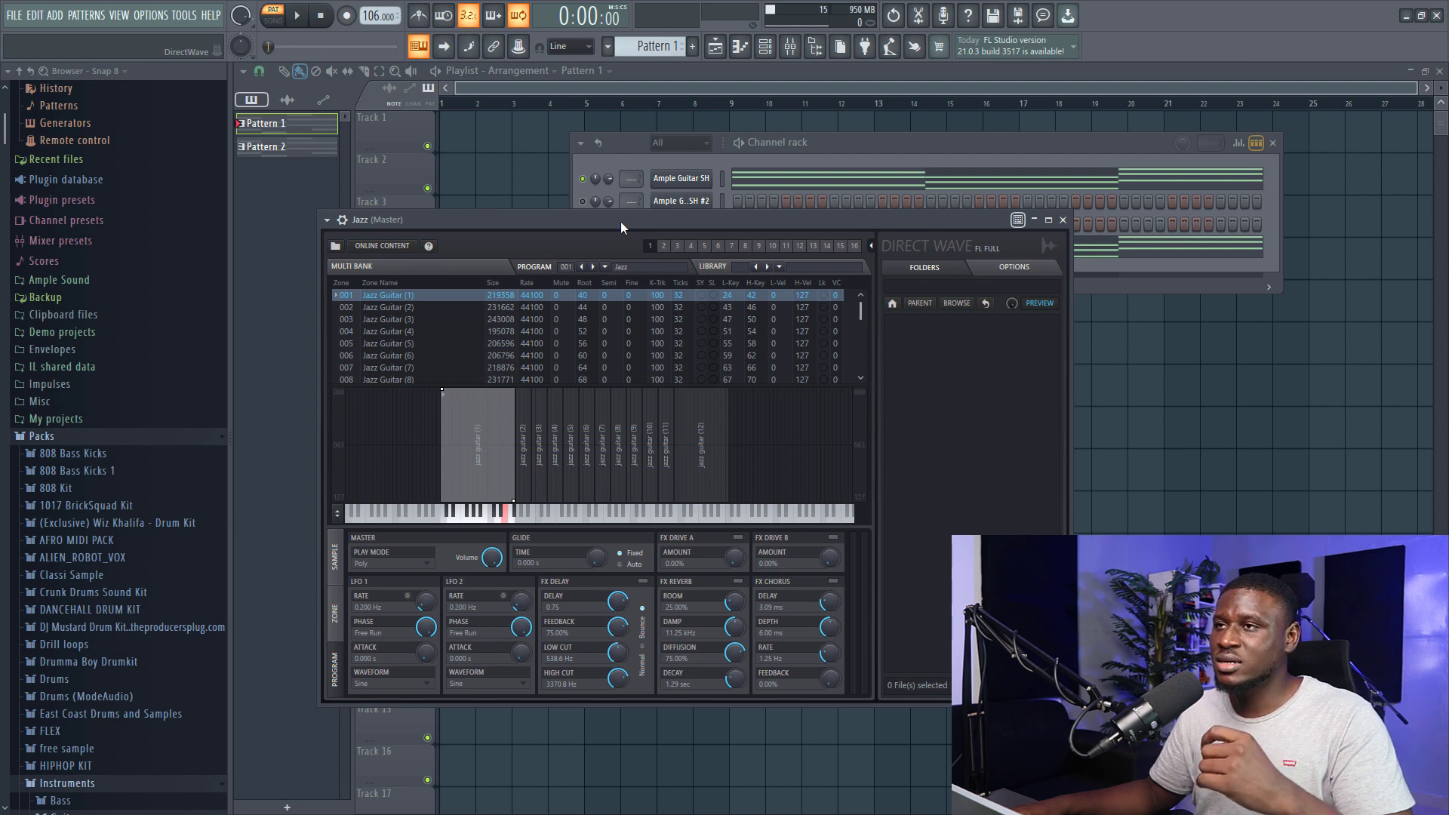
- Move the Jazz DirectWave window down and right to reveal all four Channel rack channels
{"action": "left_click_drag", "start_coordinate": [622, 220], "coordinate": [670, 336]}
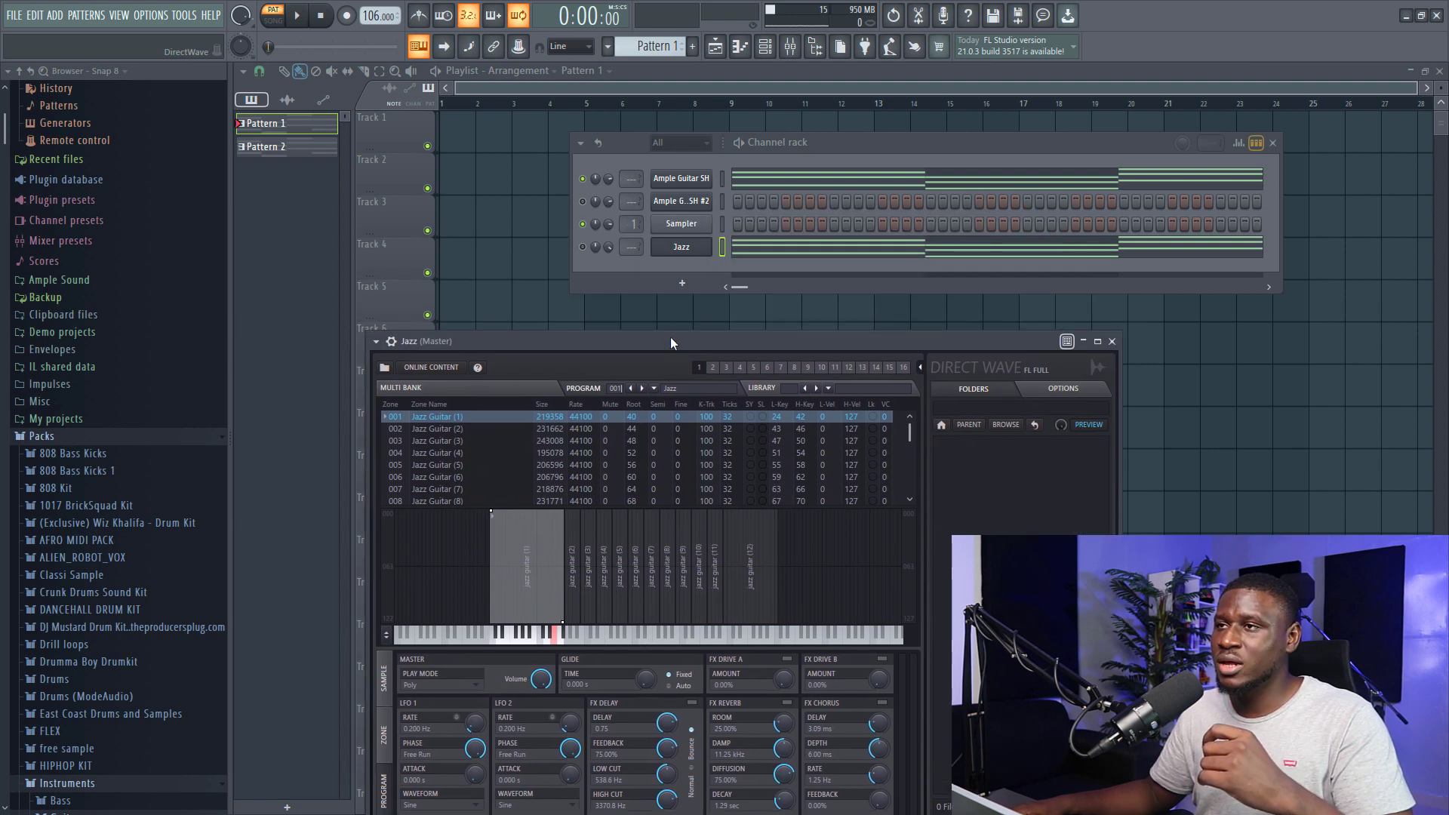
- Show the Ample Guitar SH plugin, raise its window, and play the chord progression on it
{"action": "left_click", "coordinate": [1111, 343]}
{"action": "left_click", "coordinate": [693, 183]}
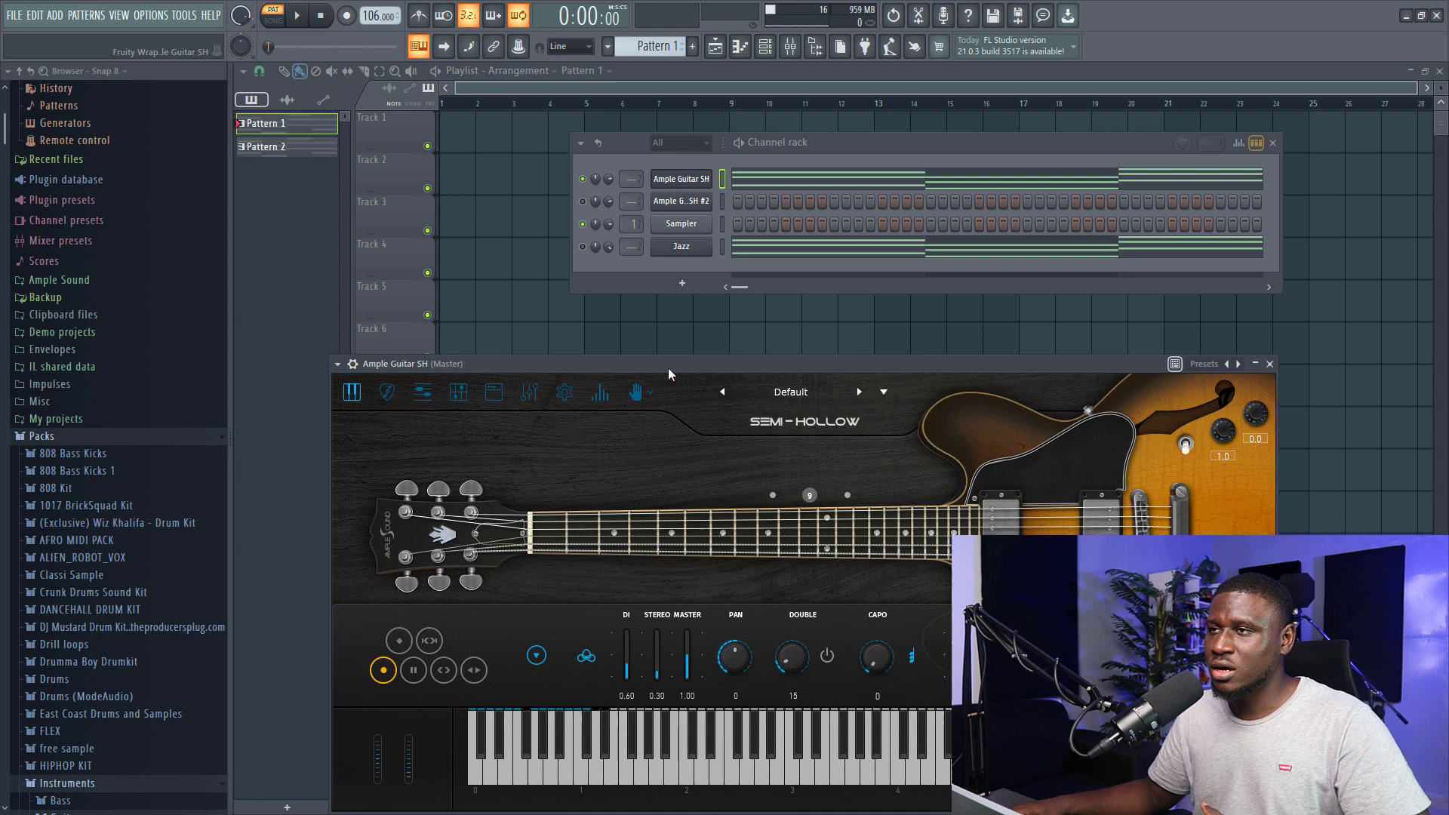
{"action": "left_click_drag", "start_coordinate": [668, 370], "coordinate": [676, 297]}
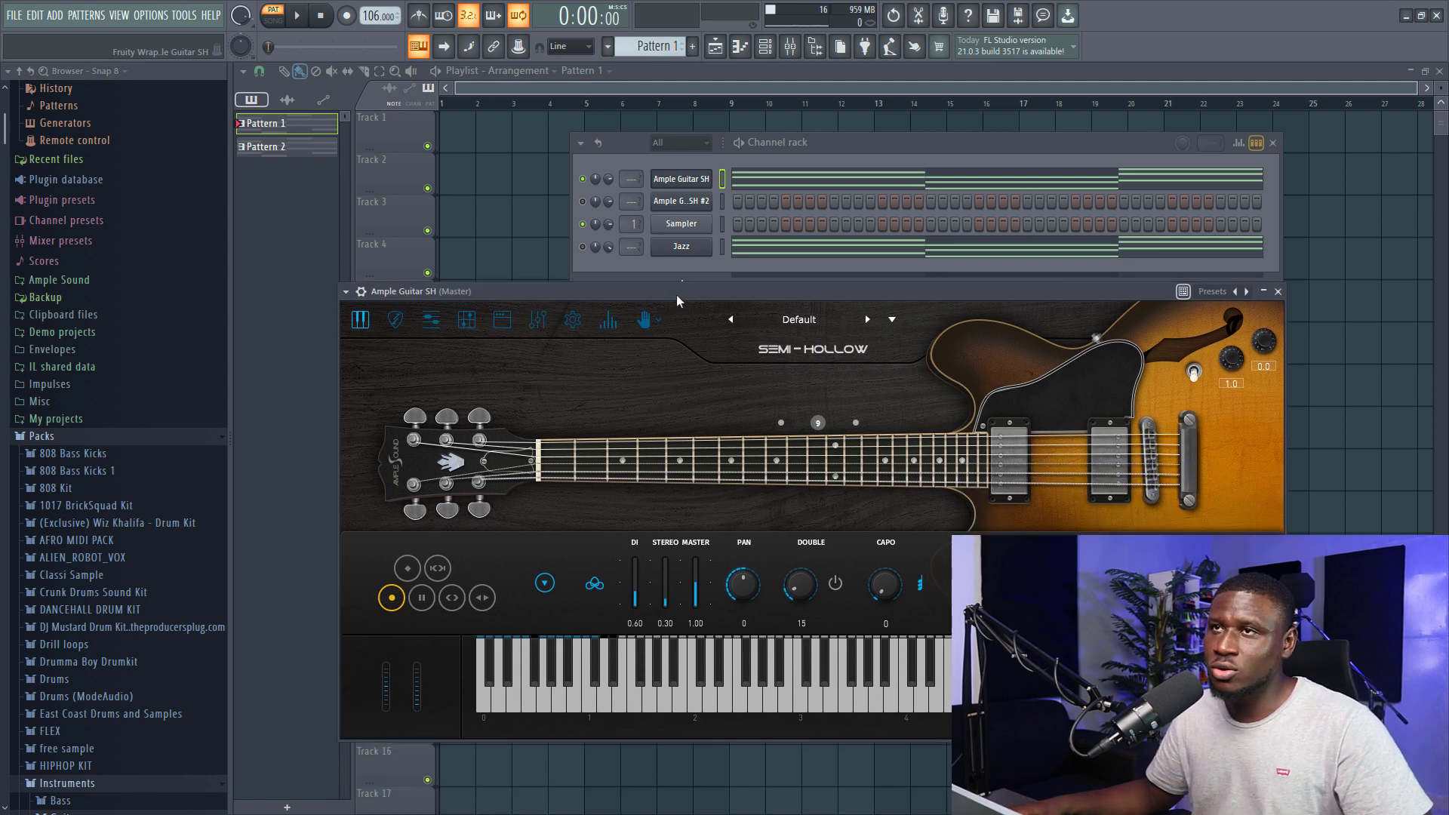
{"action": "key", "text": "space"}
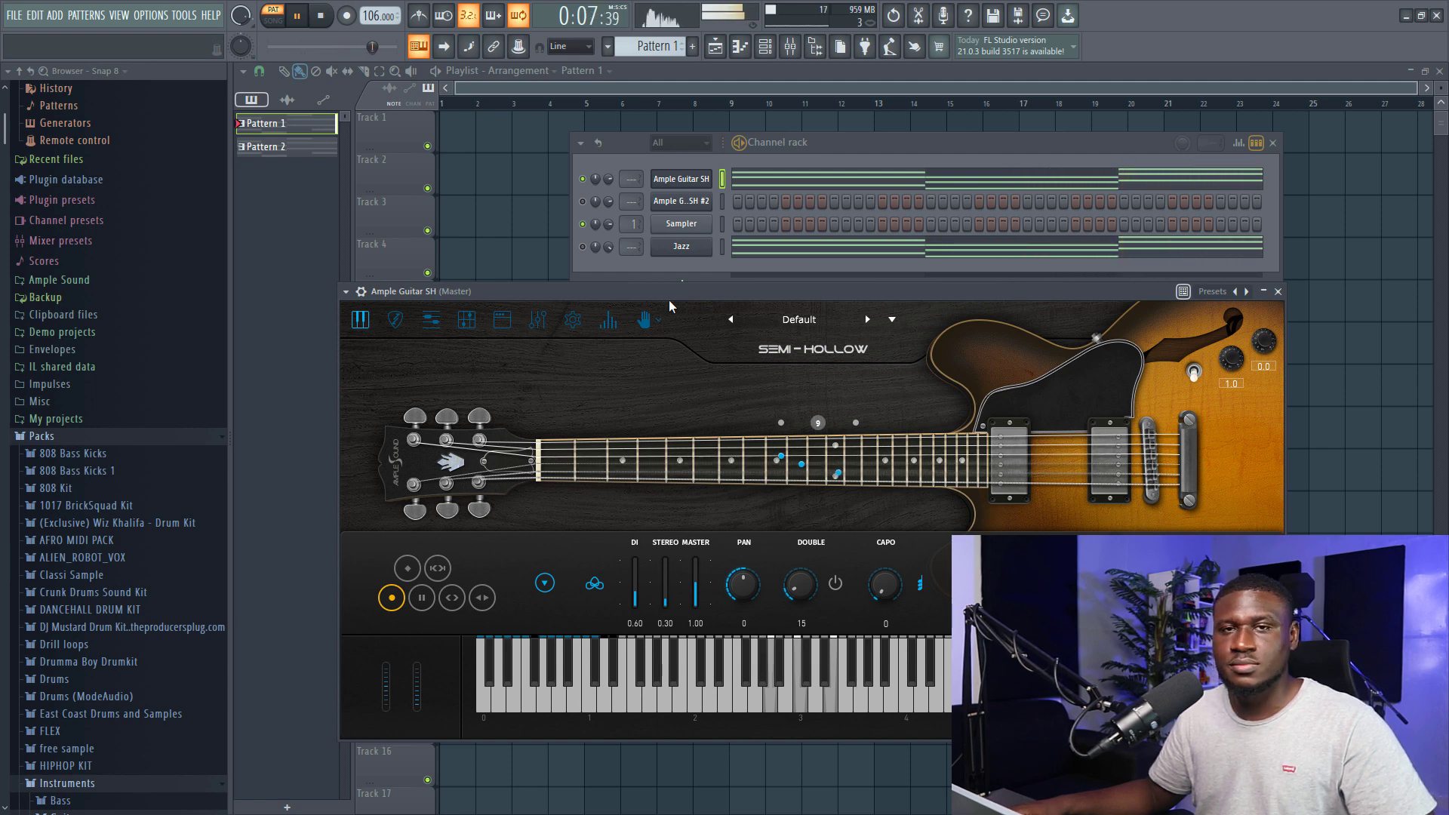
- Open the Jazz DirectWave sampler, reposition its window, and audition the progression on it
{"action": "key", "text": "space"}
{"action": "left_click", "coordinate": [681, 246]}
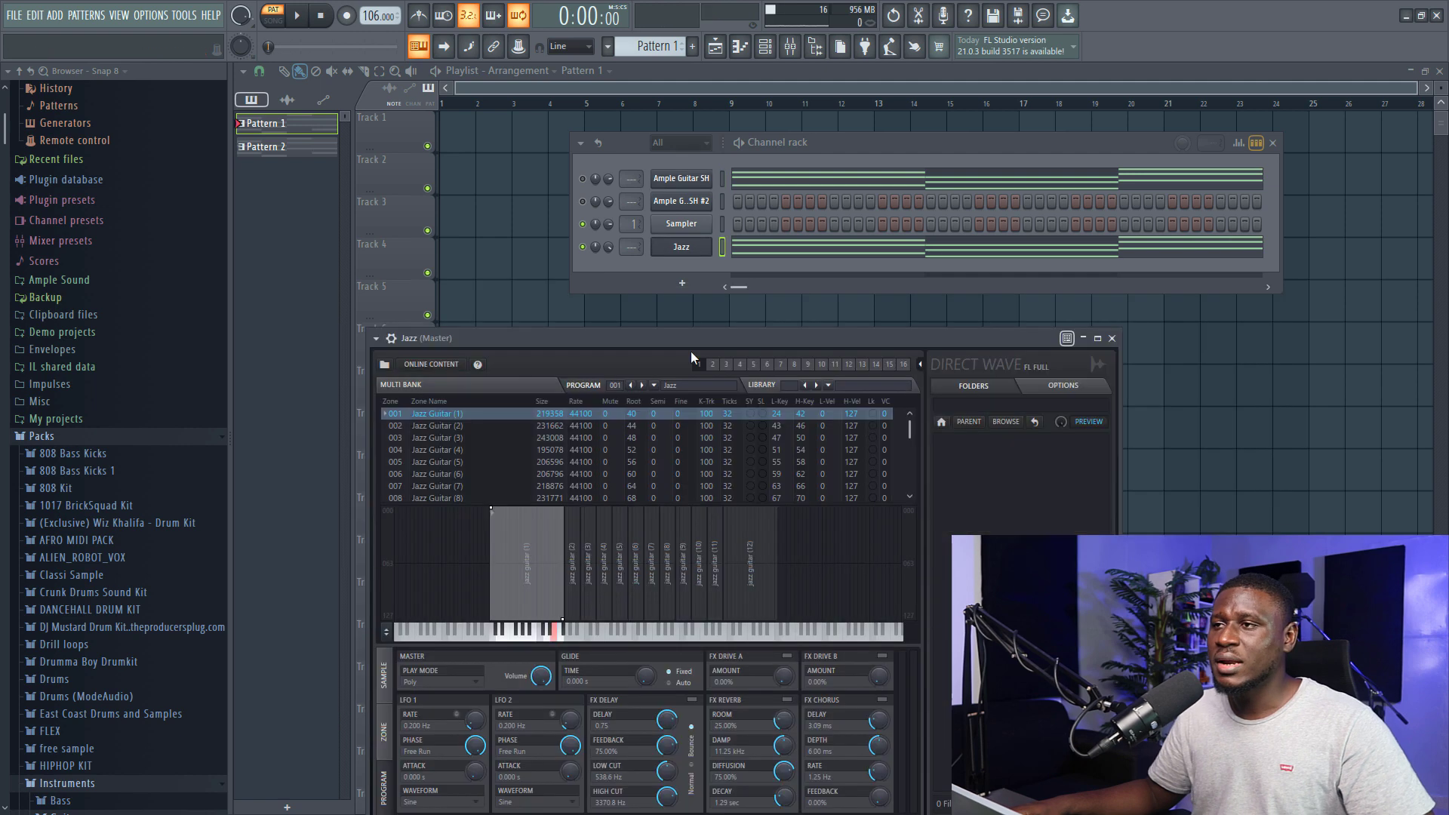
{"action": "left_click_drag", "start_coordinate": [693, 341], "coordinate": [795, 297]}
{"action": "key", "text": "space"}
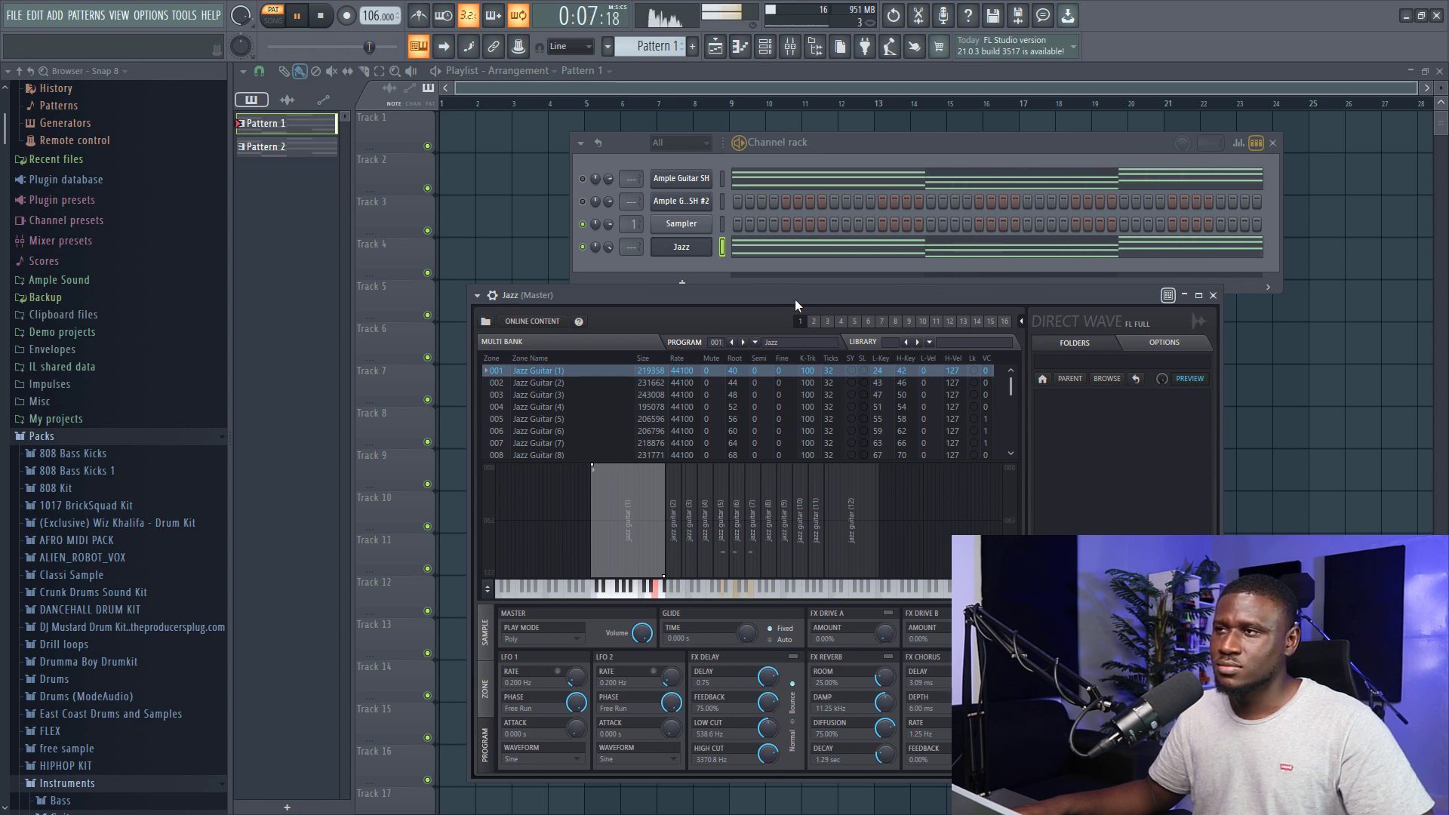
{"action": "key", "text": "space"}
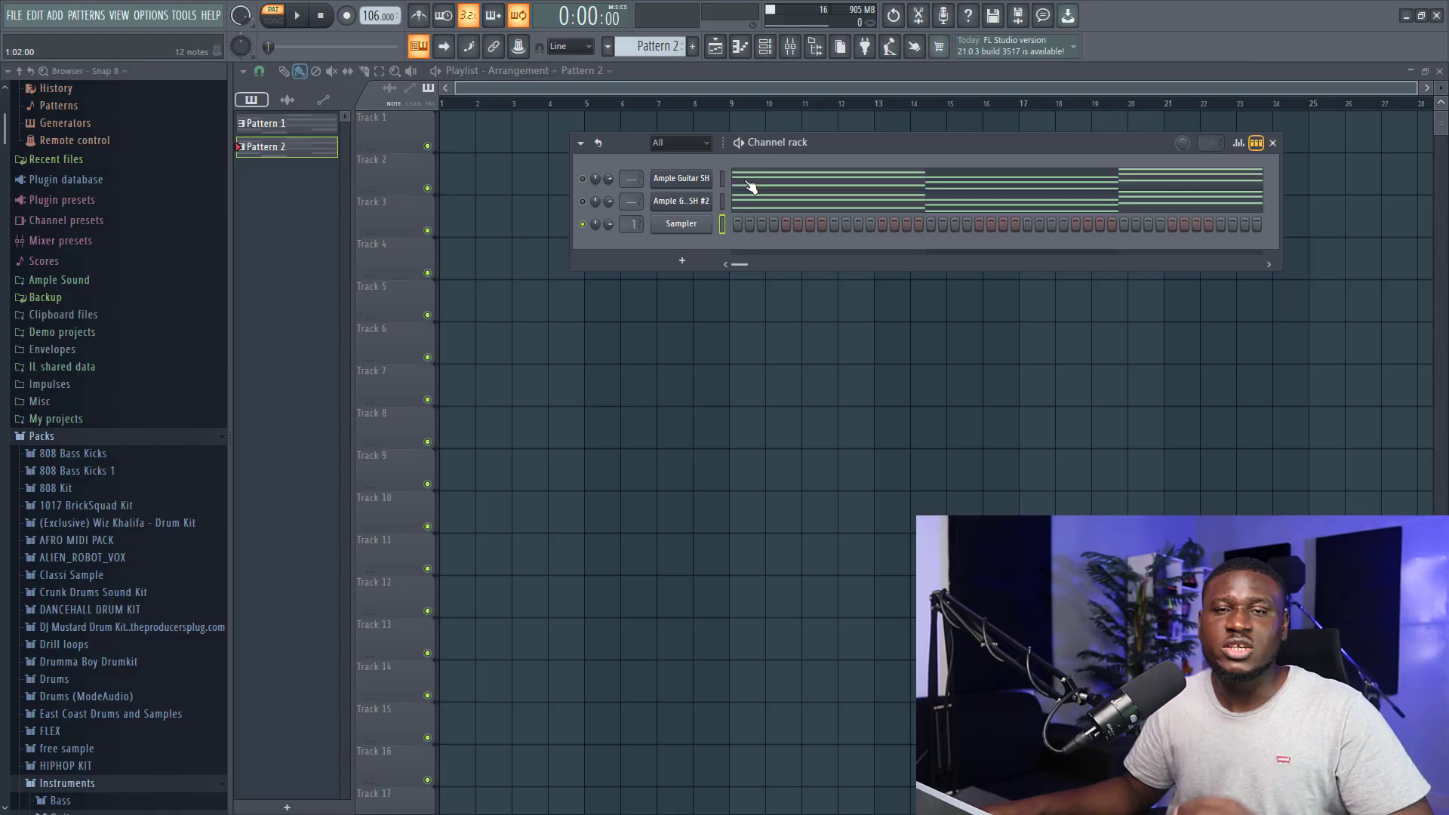
- Select all twelve Ample Guitar SH chord notes in the piano roll and open the Strumizer
{"action": "left_click", "coordinate": [751, 186]}
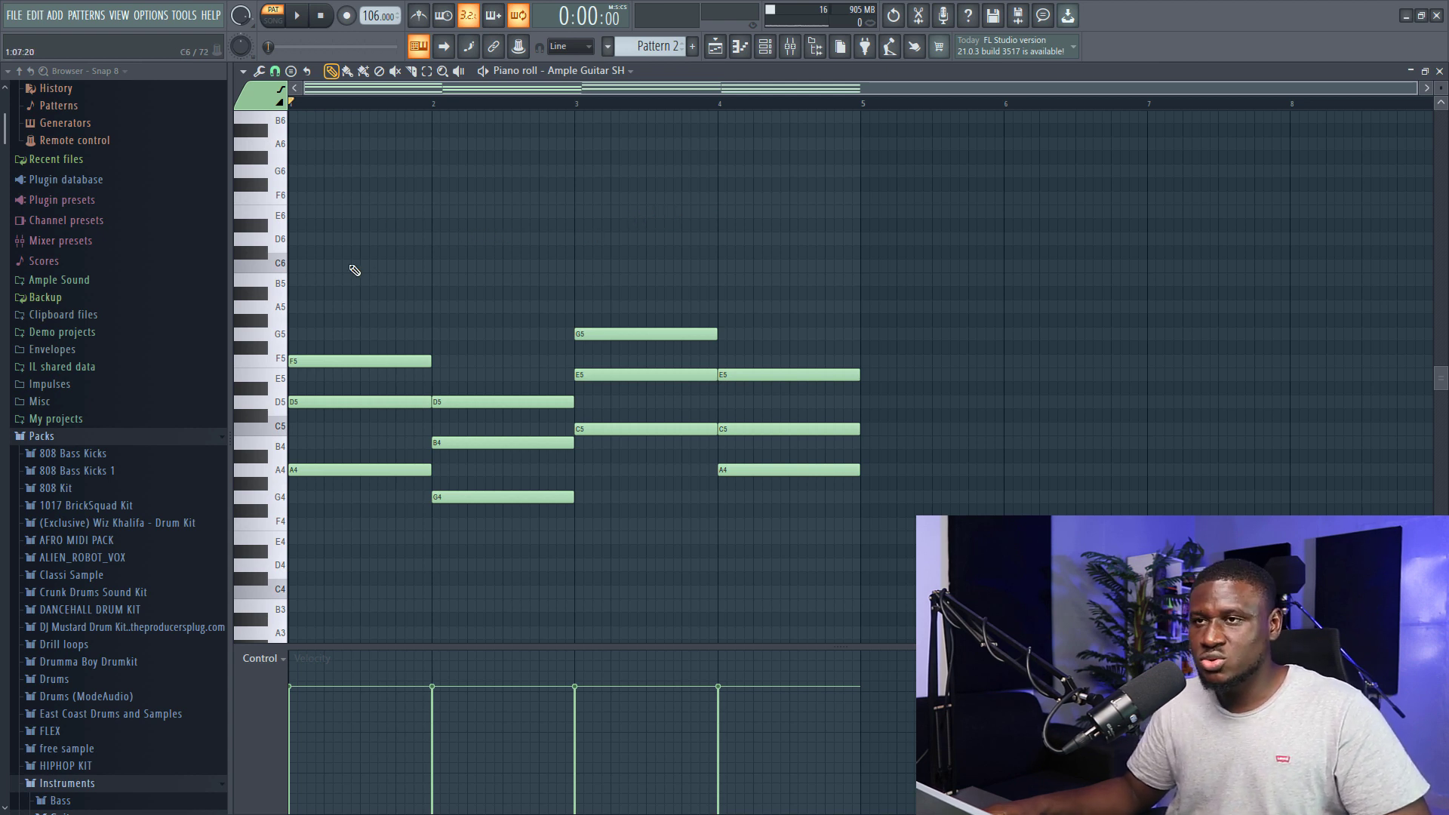
{"action": "left_click_drag", "start_coordinate": [350, 266], "coordinate": [963, 596]}
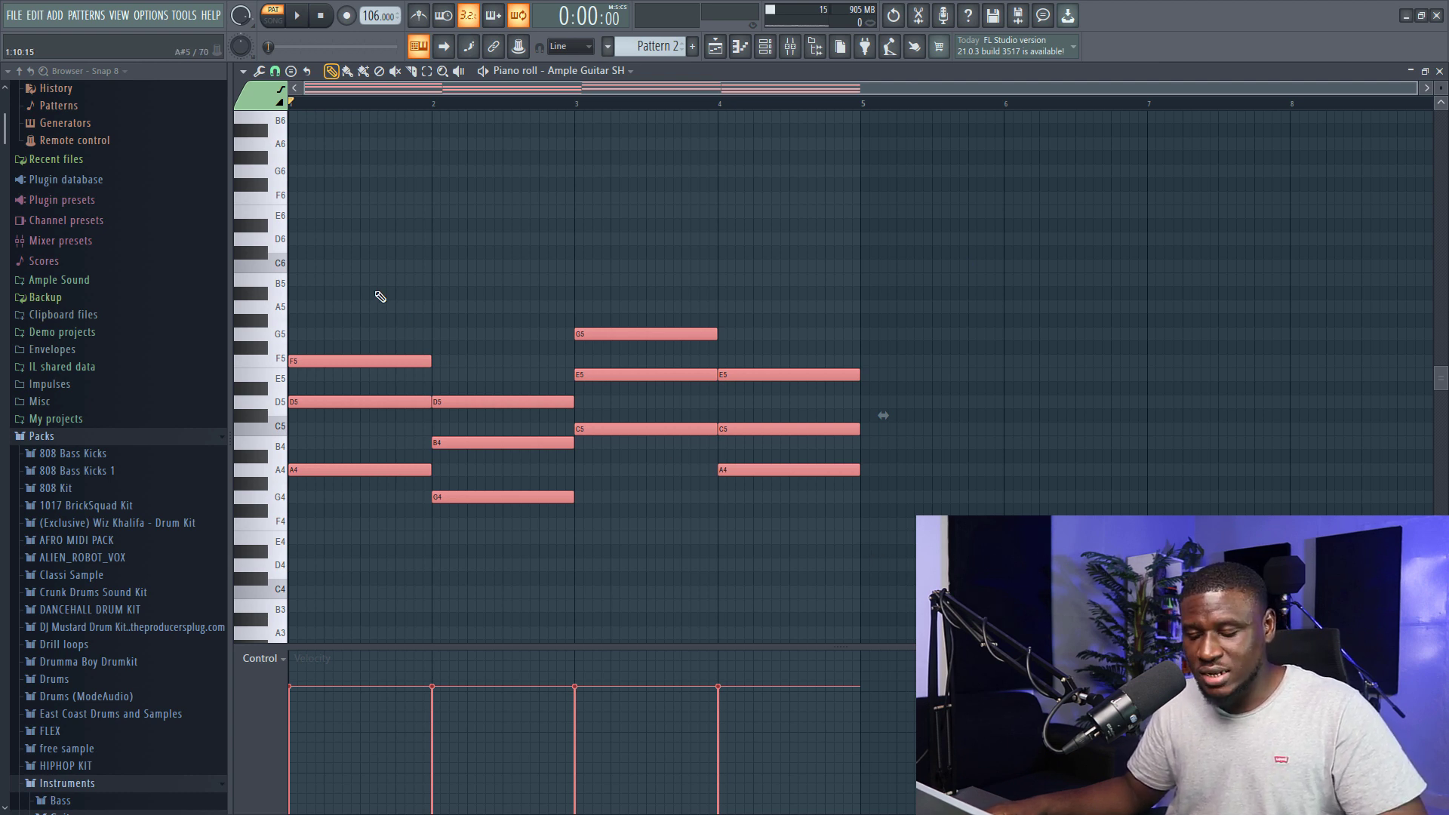
{"action": "key", "text": "alt+s"}
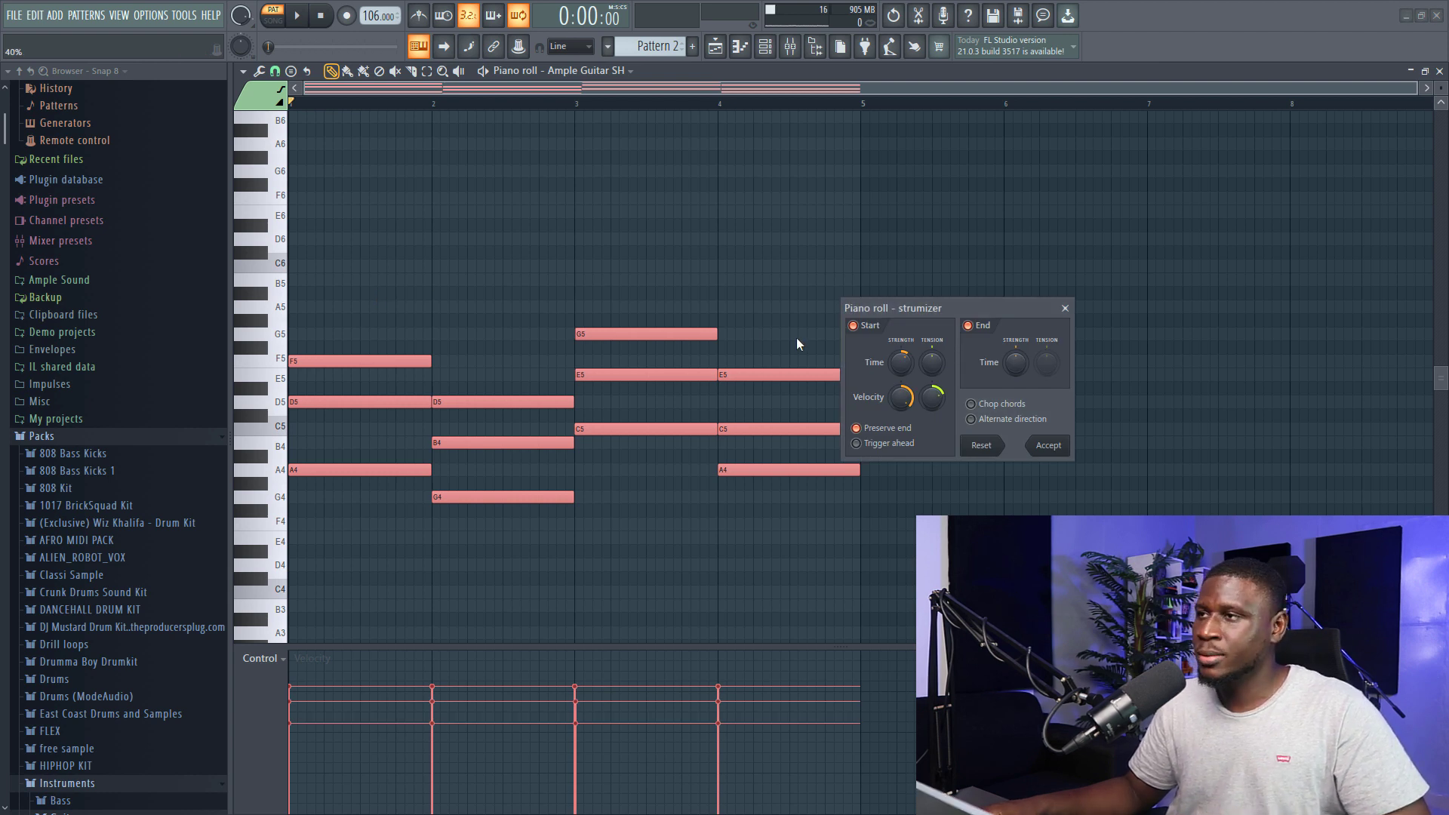
{"action": "left_click_drag", "start_coordinate": [912, 306], "coordinate": [575, 175]}
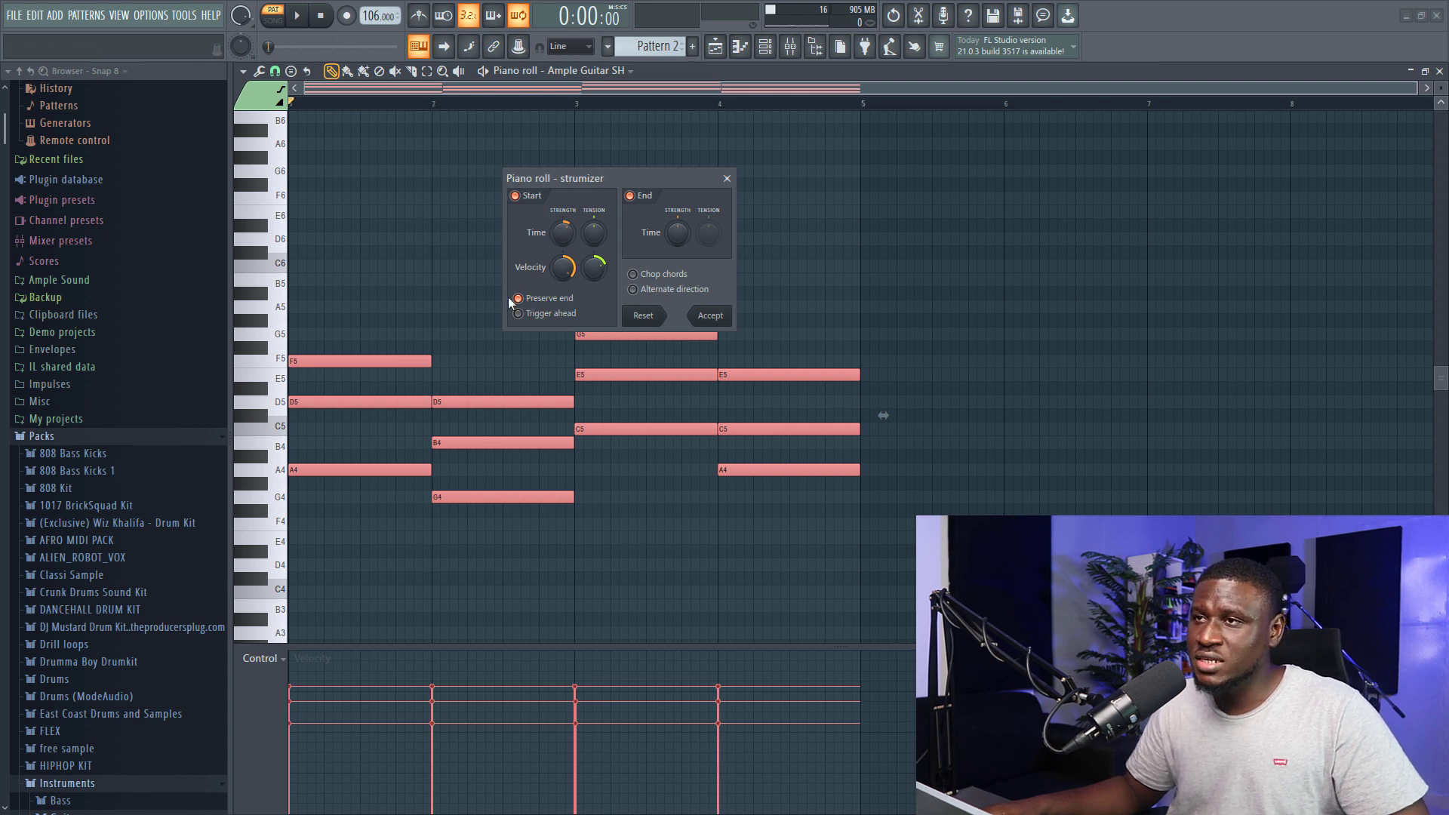
- Adjust the Strumizer velocity and Start Time knobs, play back, then reduce the timing amount
{"action": "left_click_drag", "start_coordinate": [541, 294], "coordinate": [553, 321]}
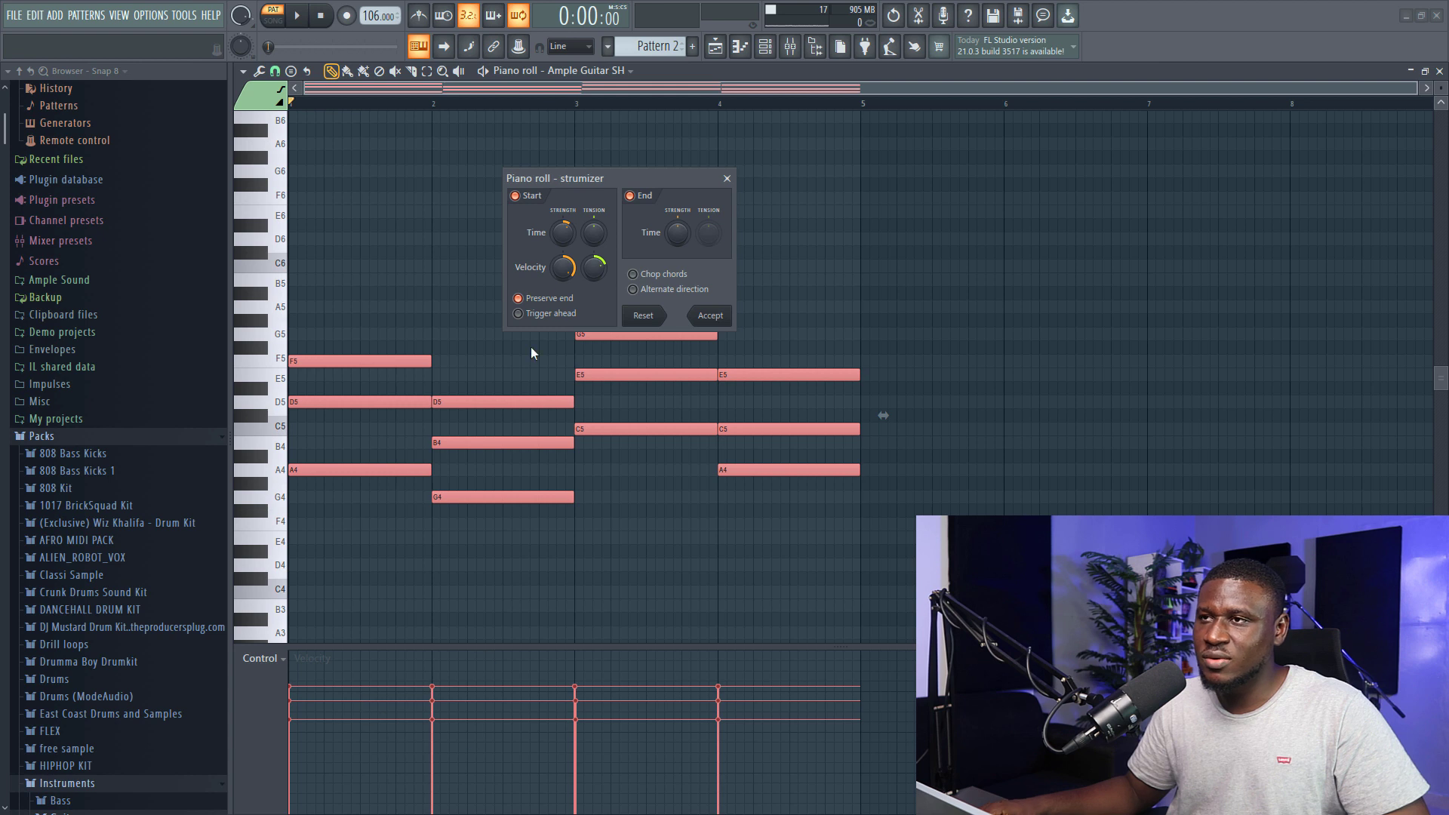
{"action": "left_click_drag", "start_coordinate": [563, 233], "coordinate": [563, 246]}
{"action": "key", "text": "space"}
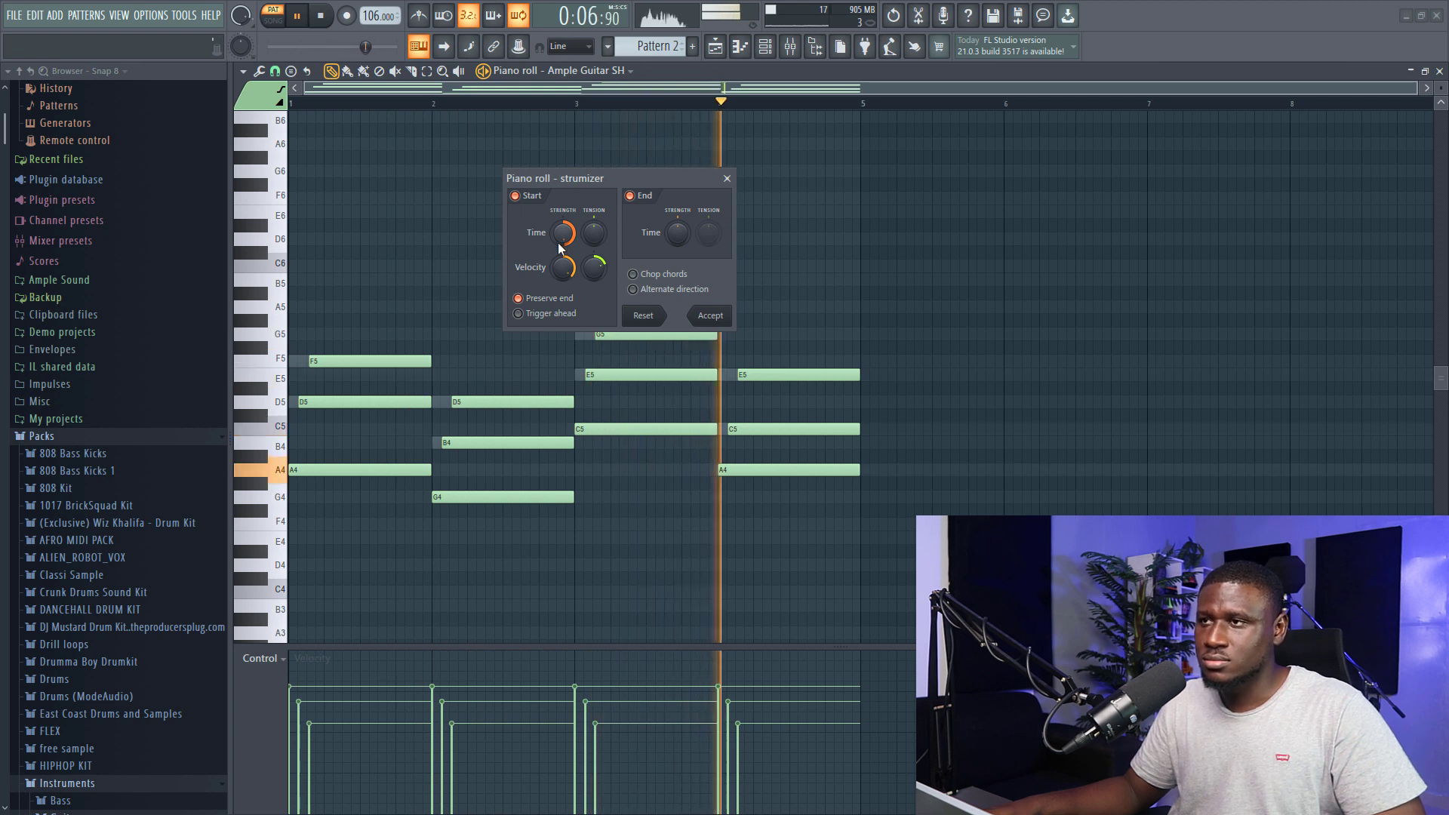
{"action": "key", "text": "space"}
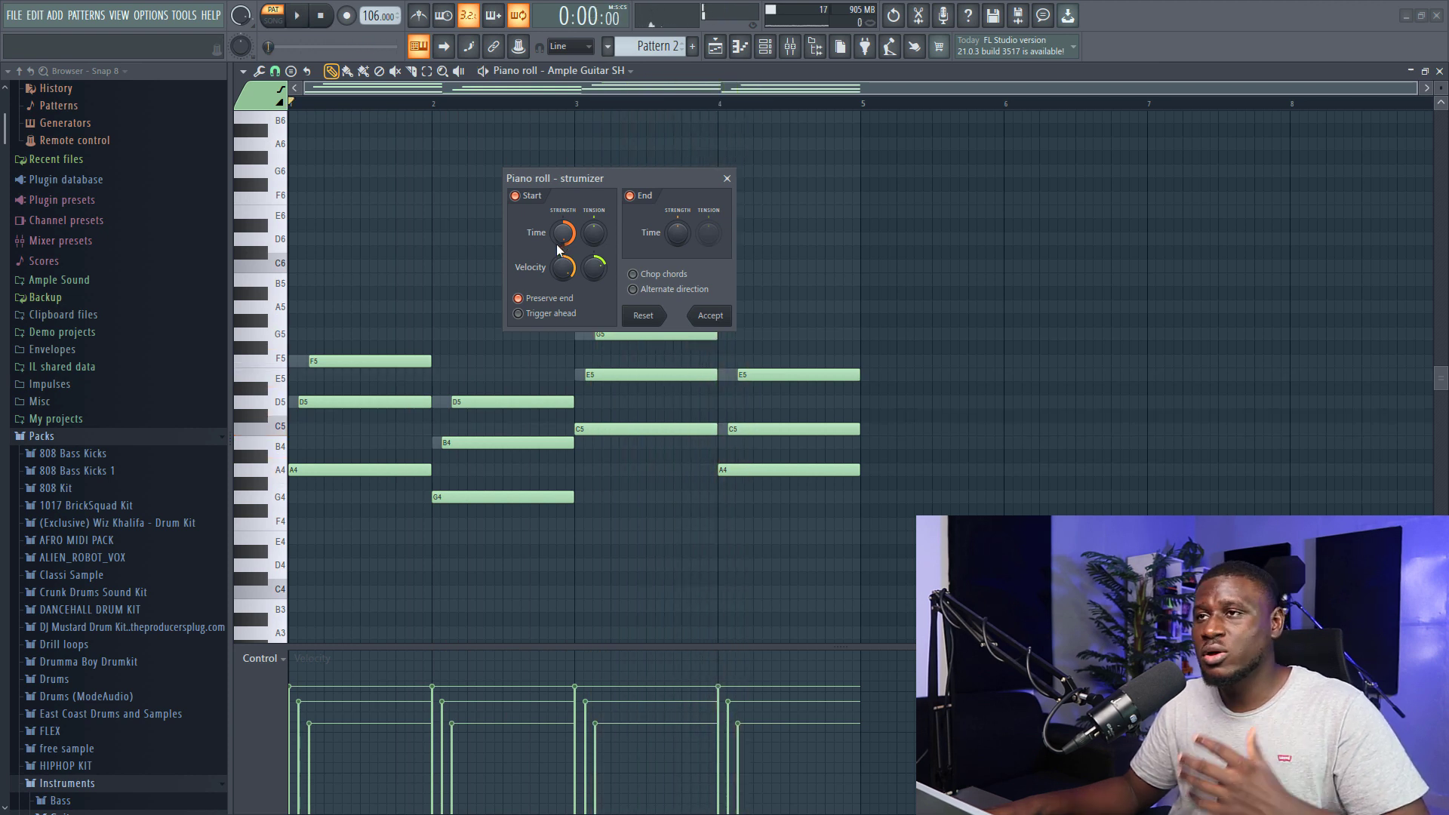
{"action": "left_click_drag", "start_coordinate": [563, 233], "coordinate": [563, 257]}
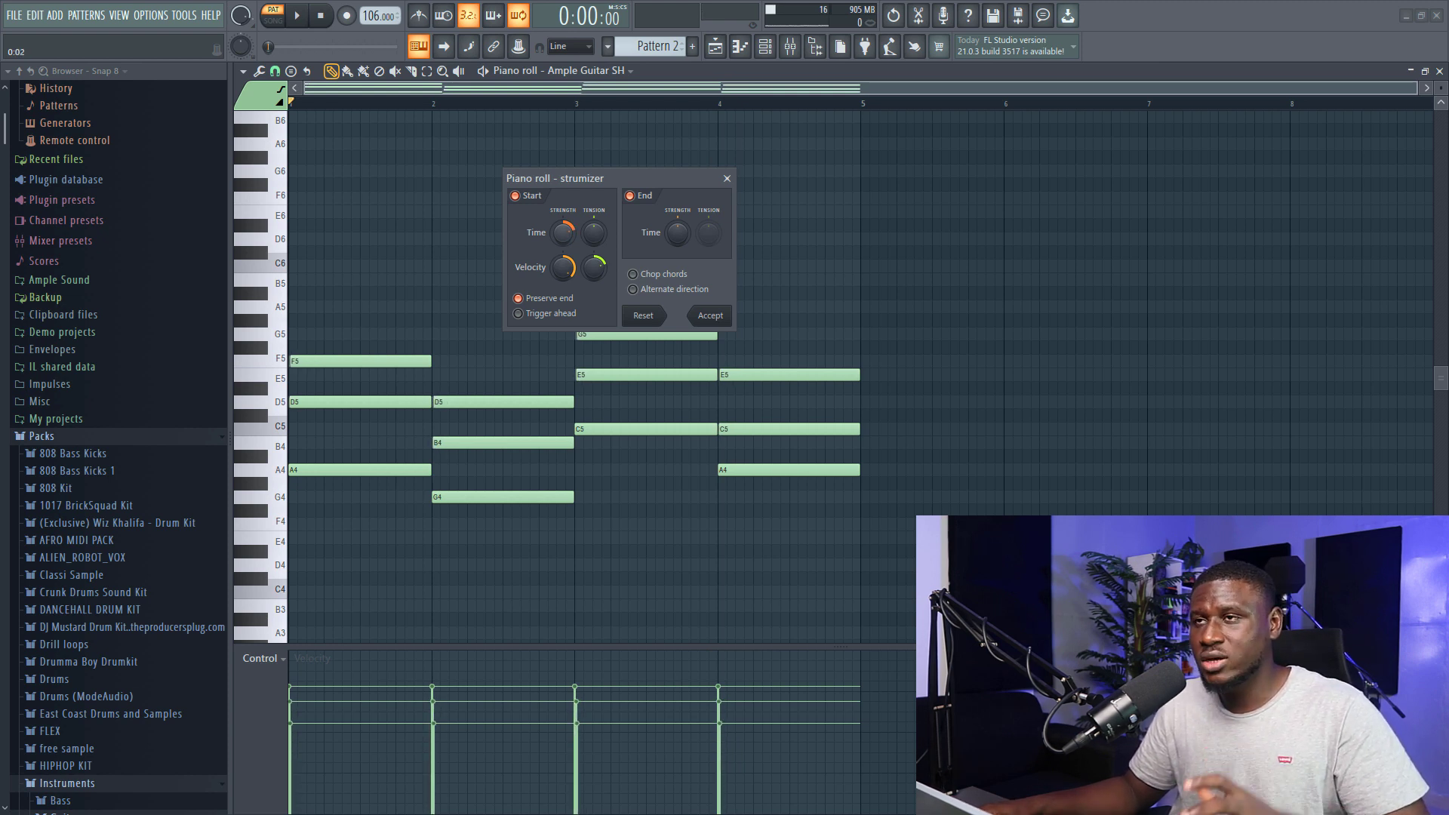
- Nudge the Strumizer Start Time up slightly and play the wider strum twice to check
{"action": "left_click_drag", "start_coordinate": [563, 234], "coordinate": [563, 229]}
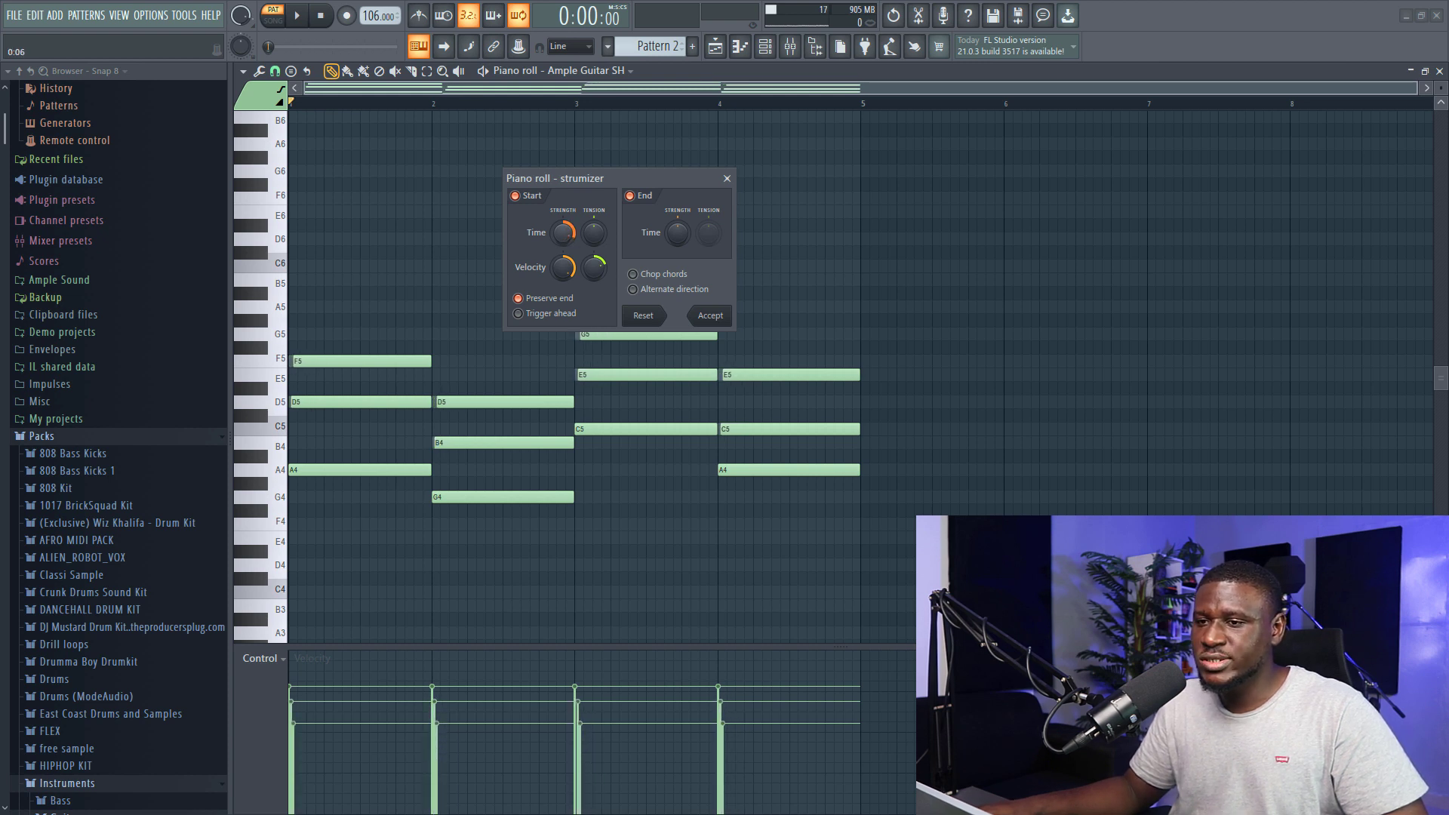
{"action": "key", "text": "space"}
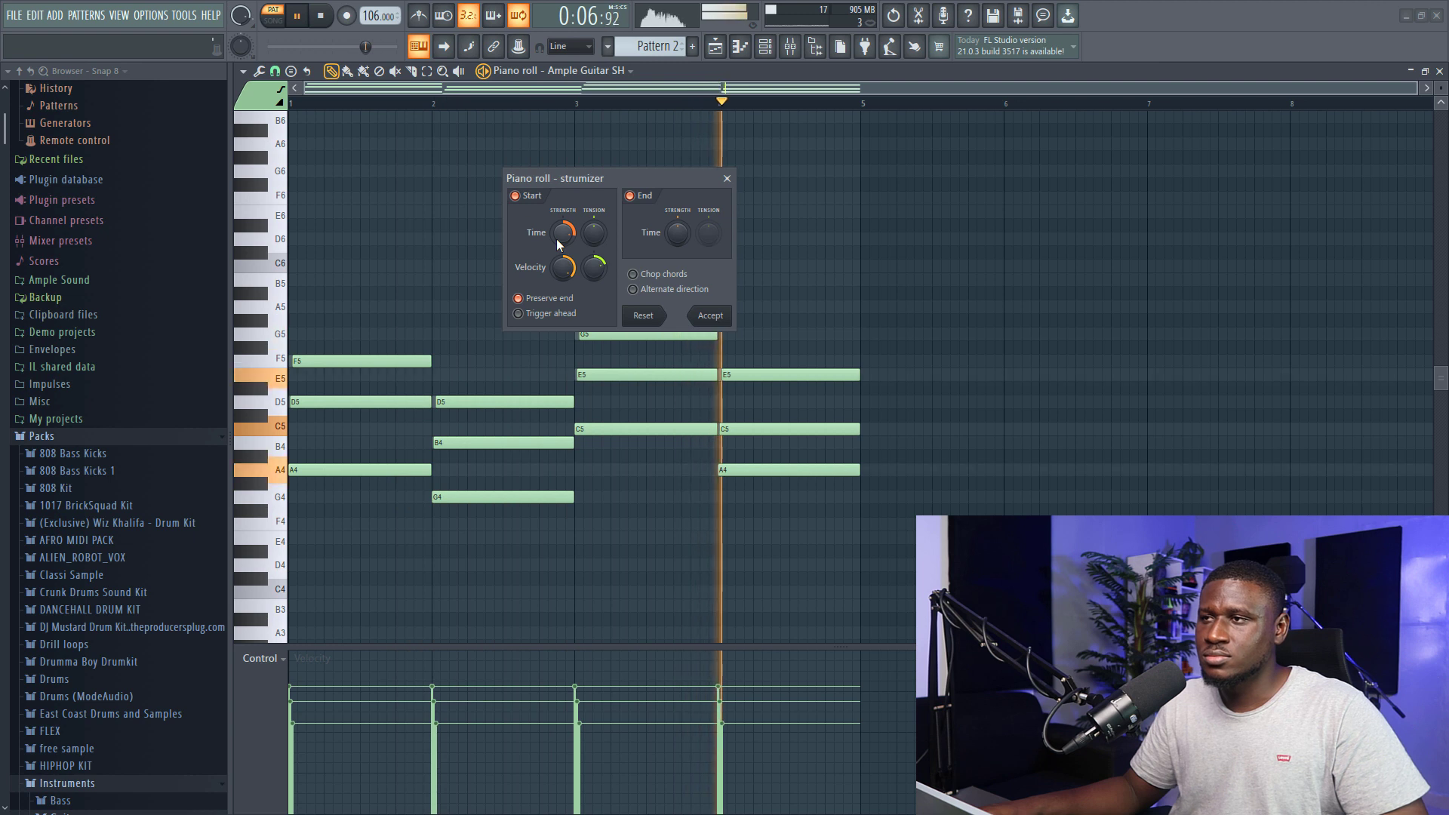
{"action": "key", "text": "space"}
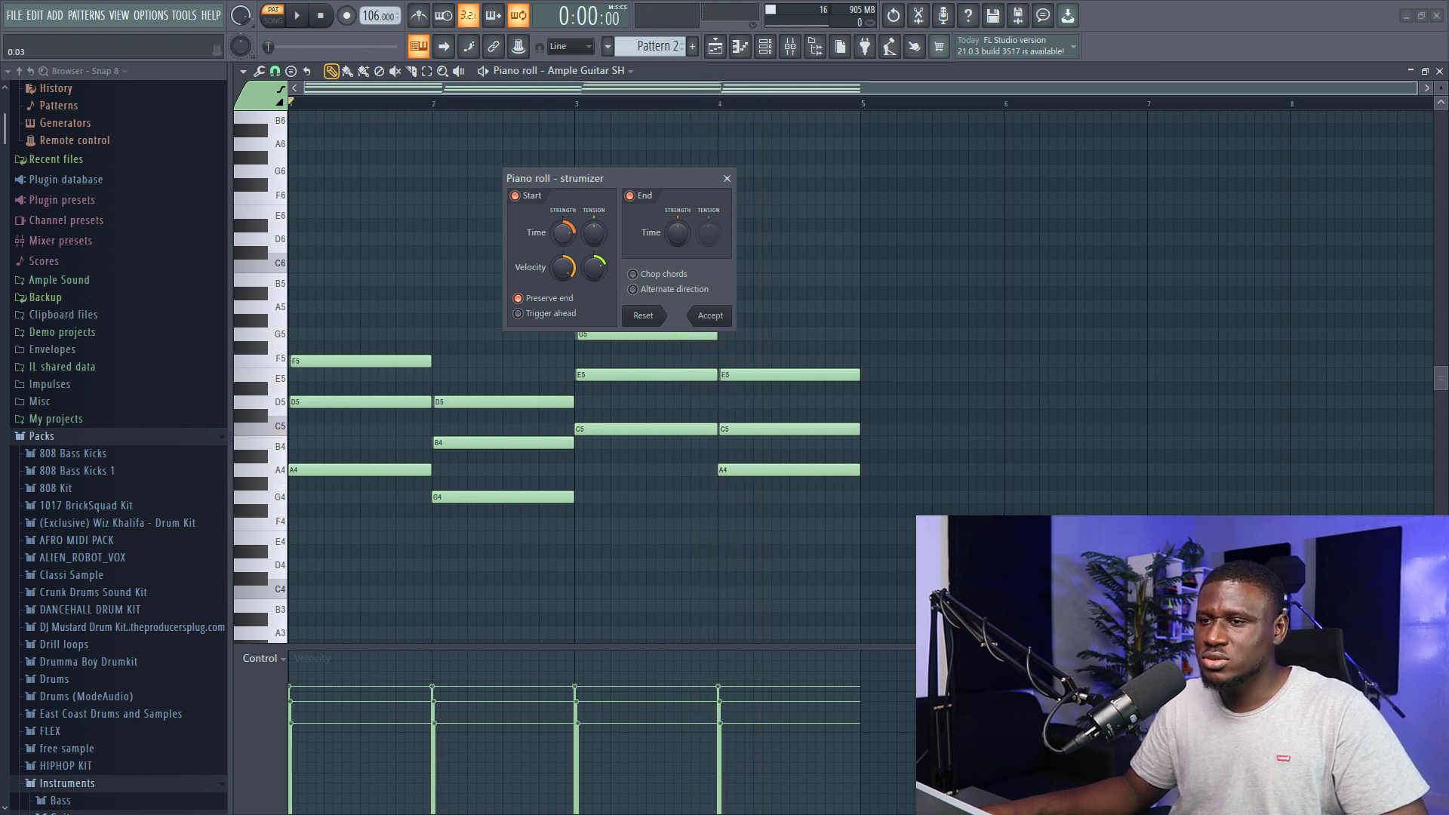
{"action": "key", "text": "space"}
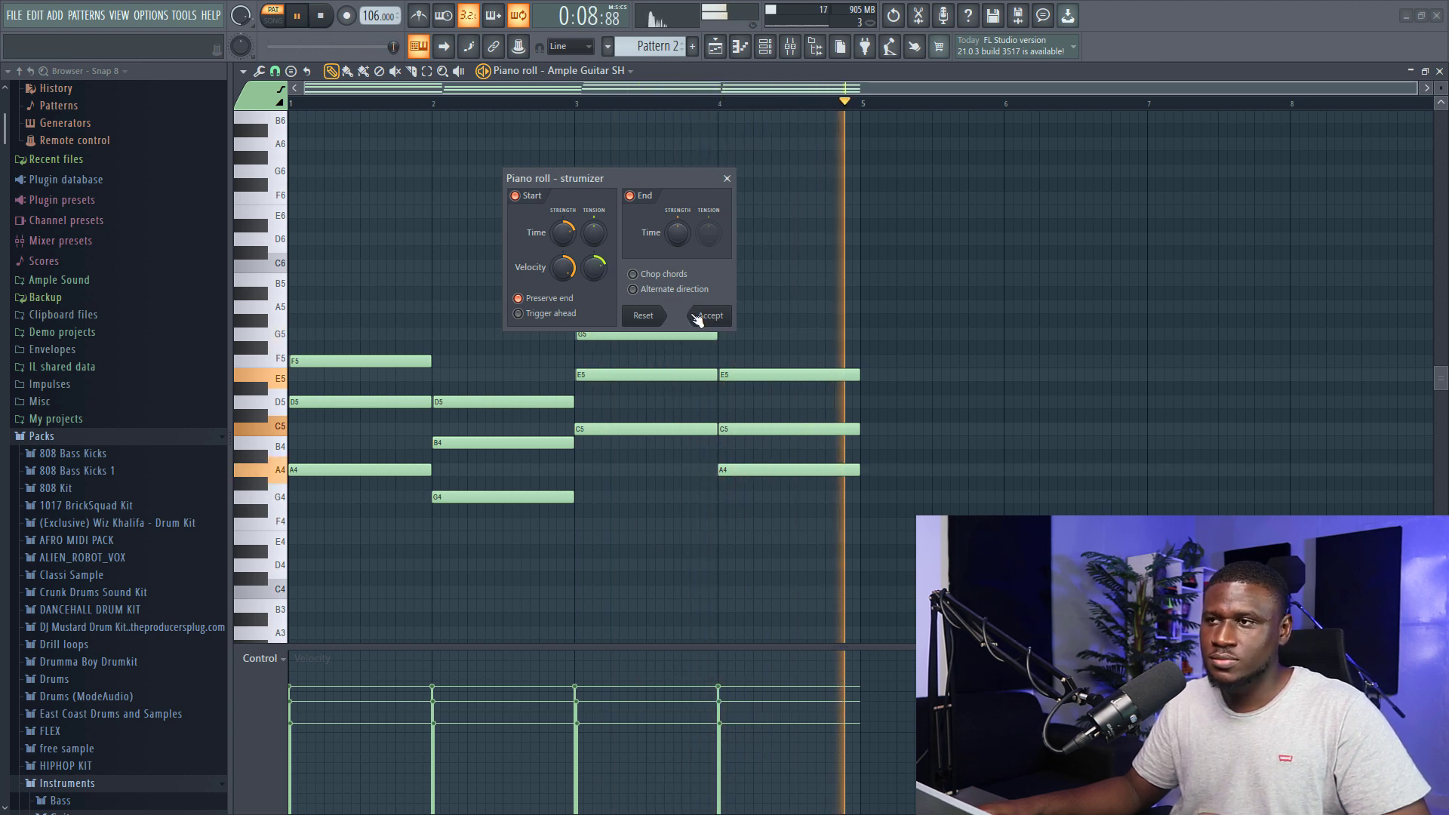
{"action": "key", "text": "space"}
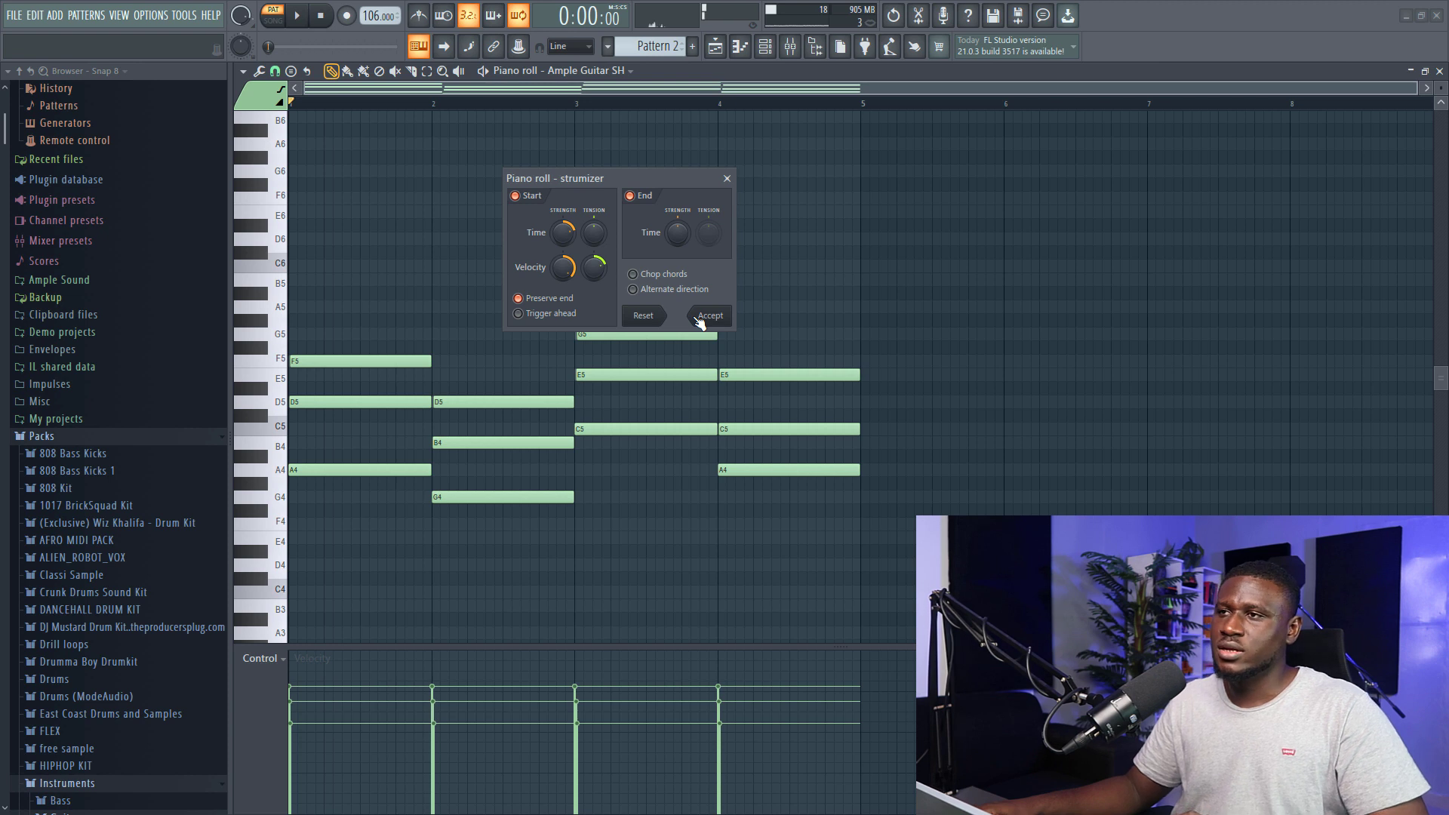
- Accept the strum, then play the unstrummed Ample Guitar SH #2 chords in its piano roll
{"action": "left_click", "coordinate": [699, 317]}
{"action": "left_click", "coordinate": [764, 52]}
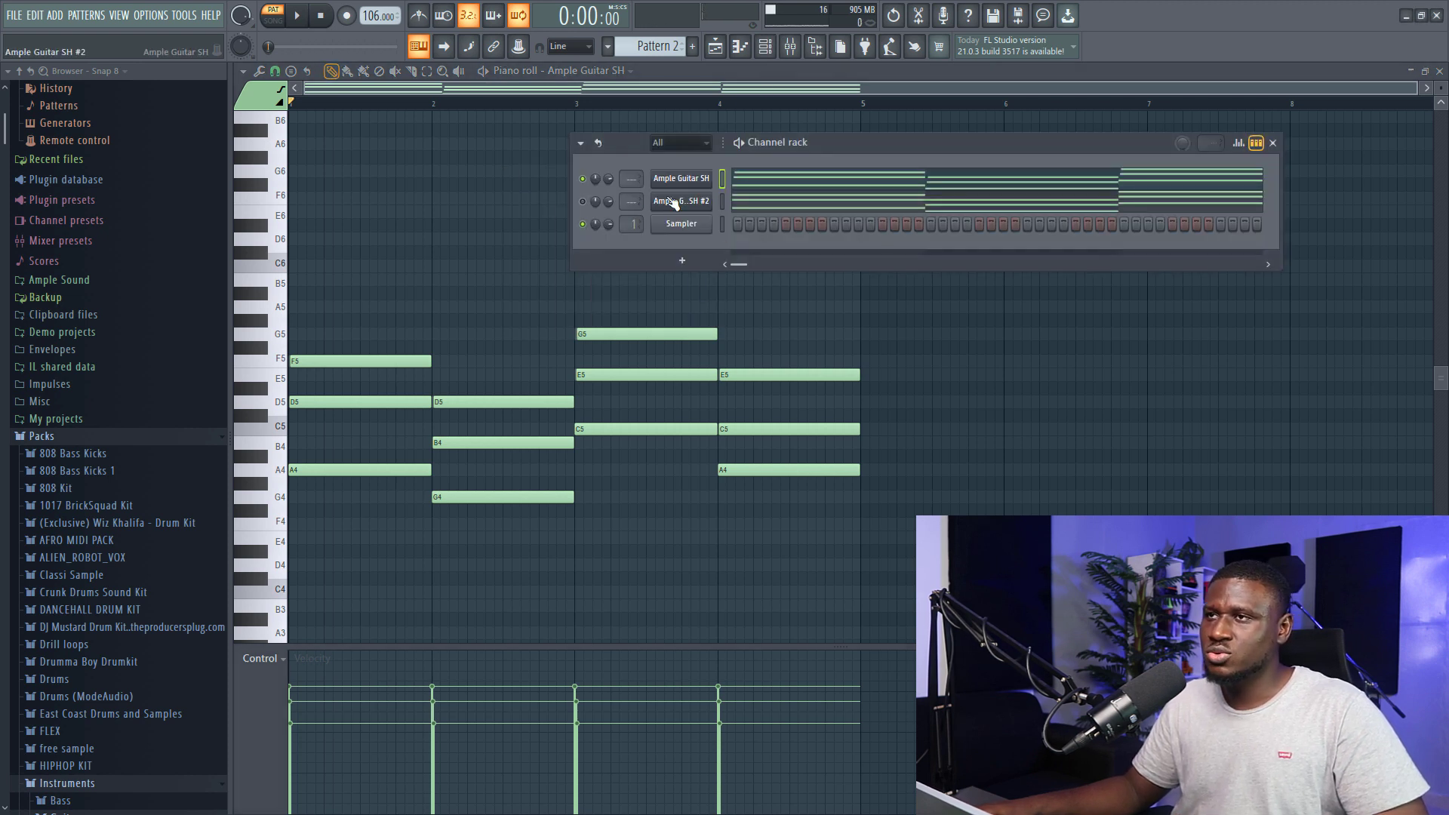
{"action": "left_click", "coordinate": [700, 213]}
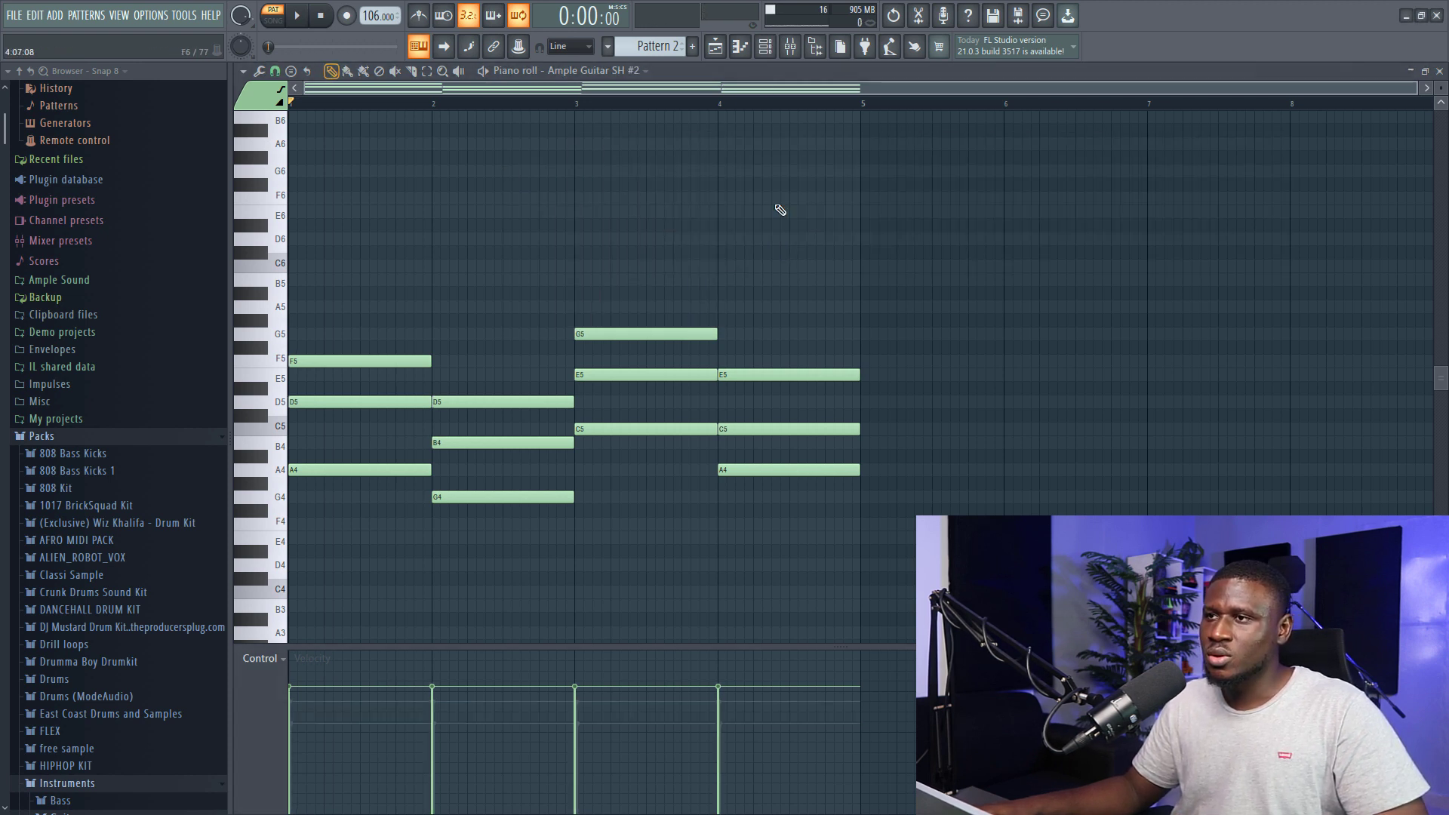
{"action": "key", "text": "space"}
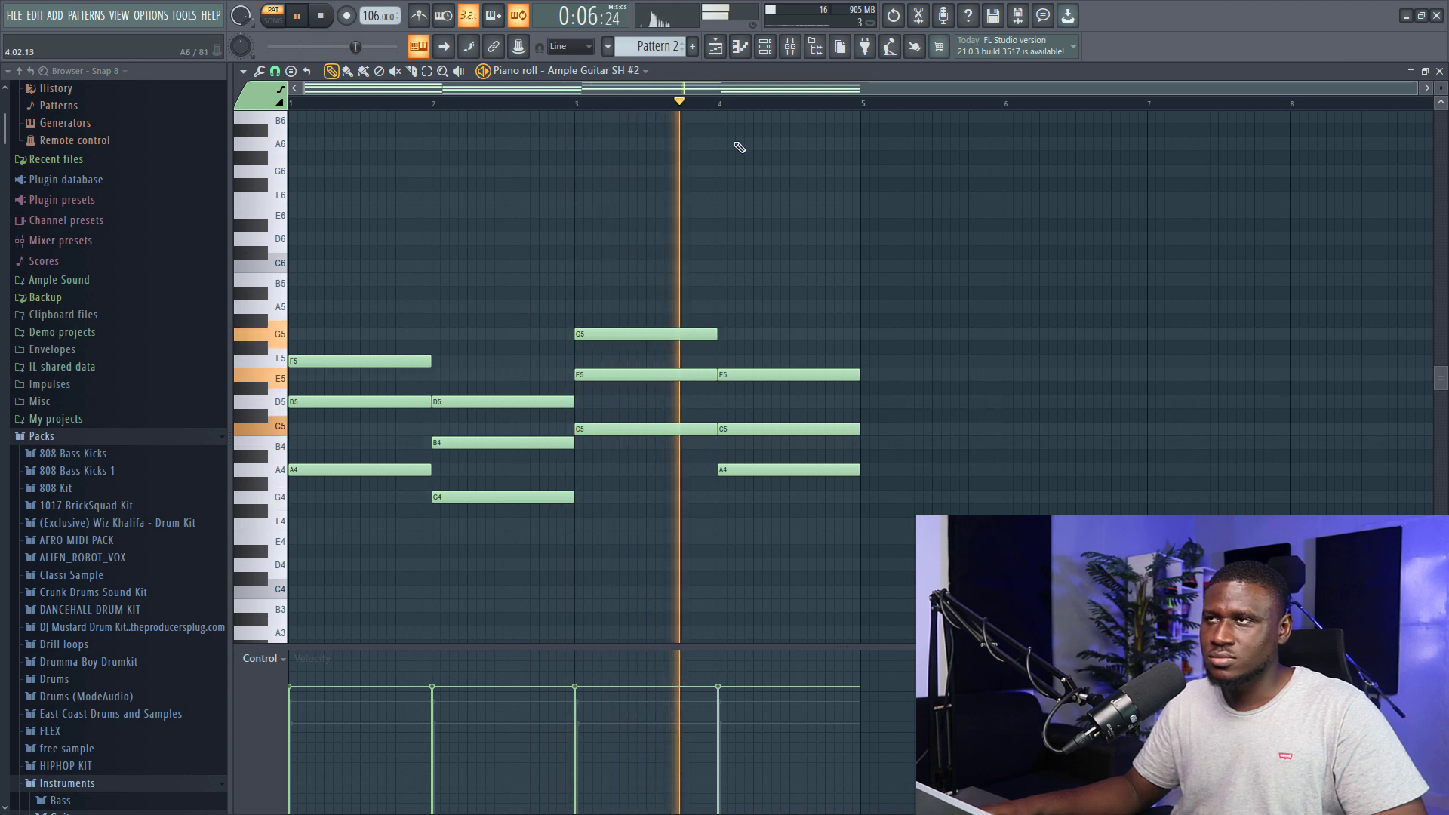
{"action": "key", "text": "space"}
- Switch back to Ample Guitar SH and play its strummed chords
{"action": "left_click", "coordinate": [765, 48]}
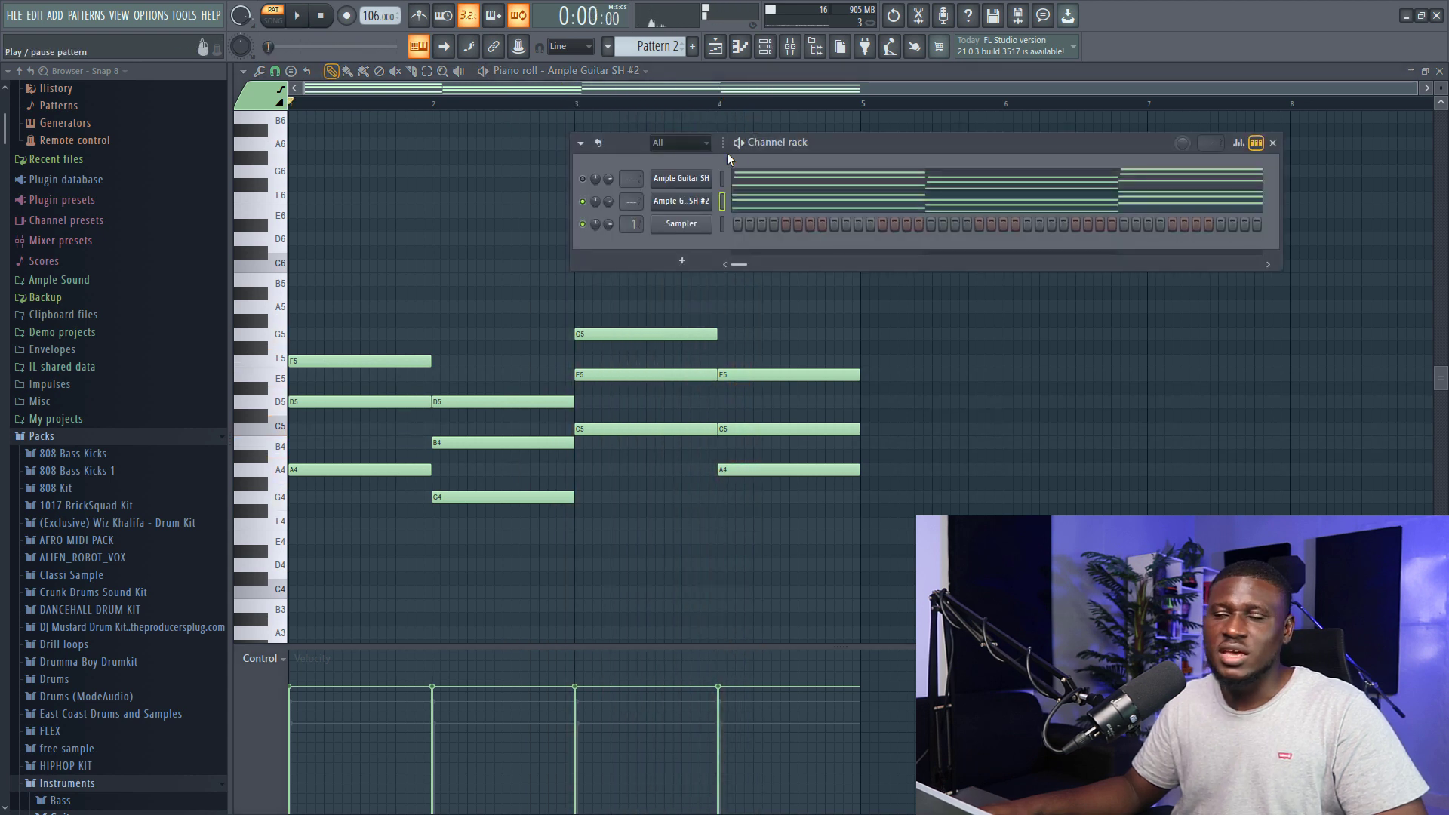
{"action": "left_click", "coordinate": [713, 182]}
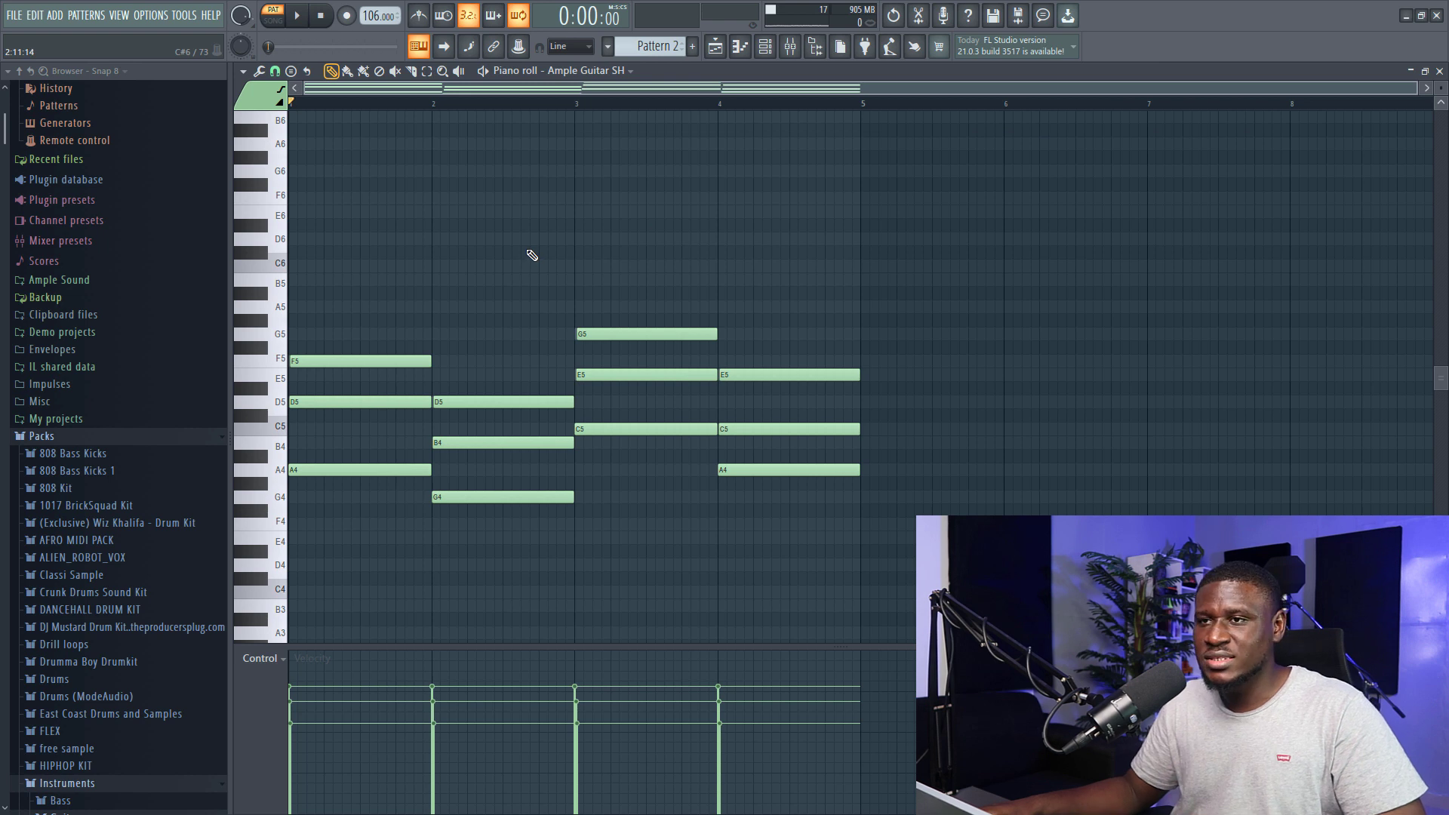
{"action": "key", "text": "space"}
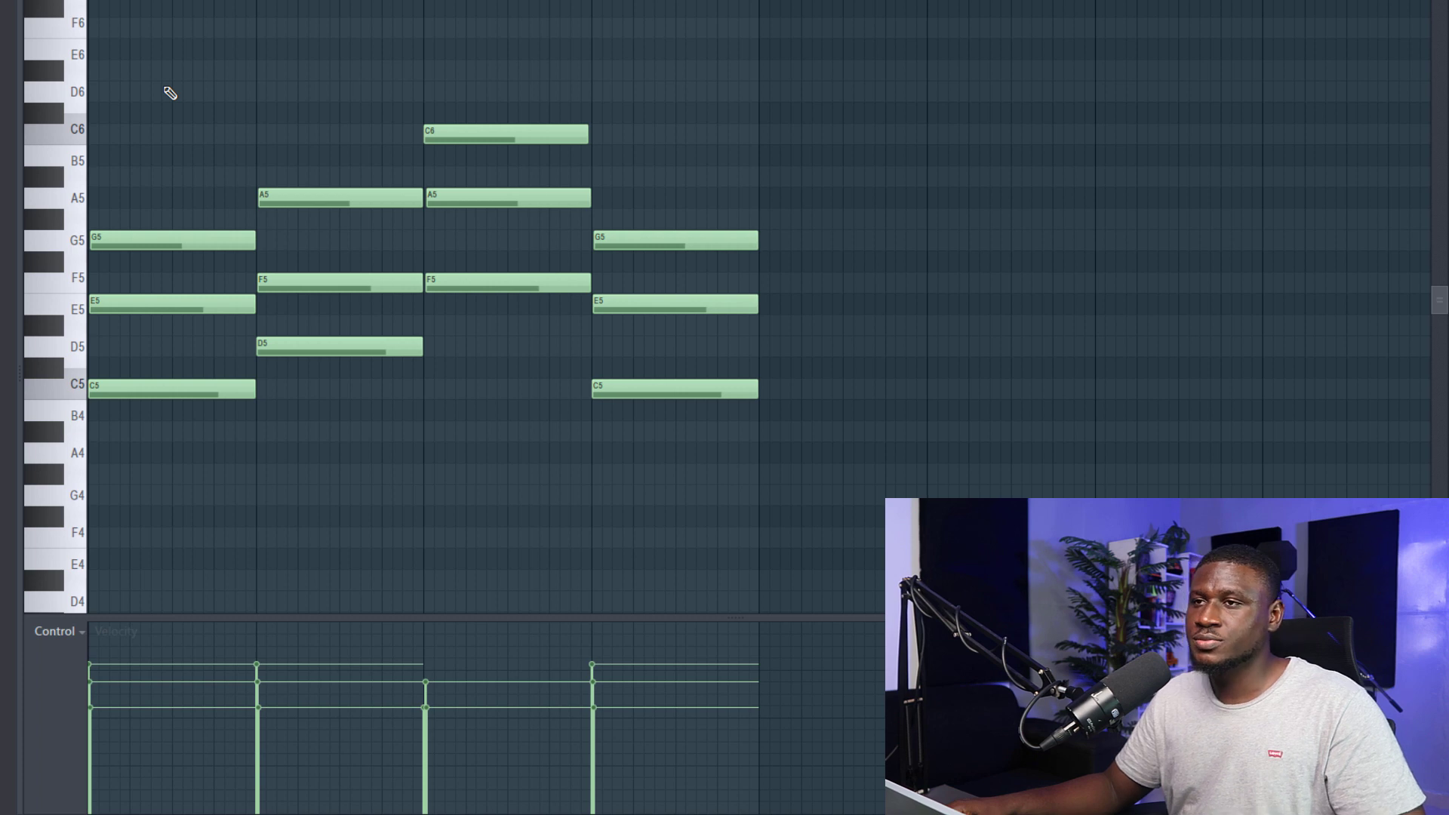
- Play back the minor progression C5–D#5–G5, F5–G#5–C6, D#5–G5–A#5, A#4–D5–F5
{"action": "key", "text": "space"}
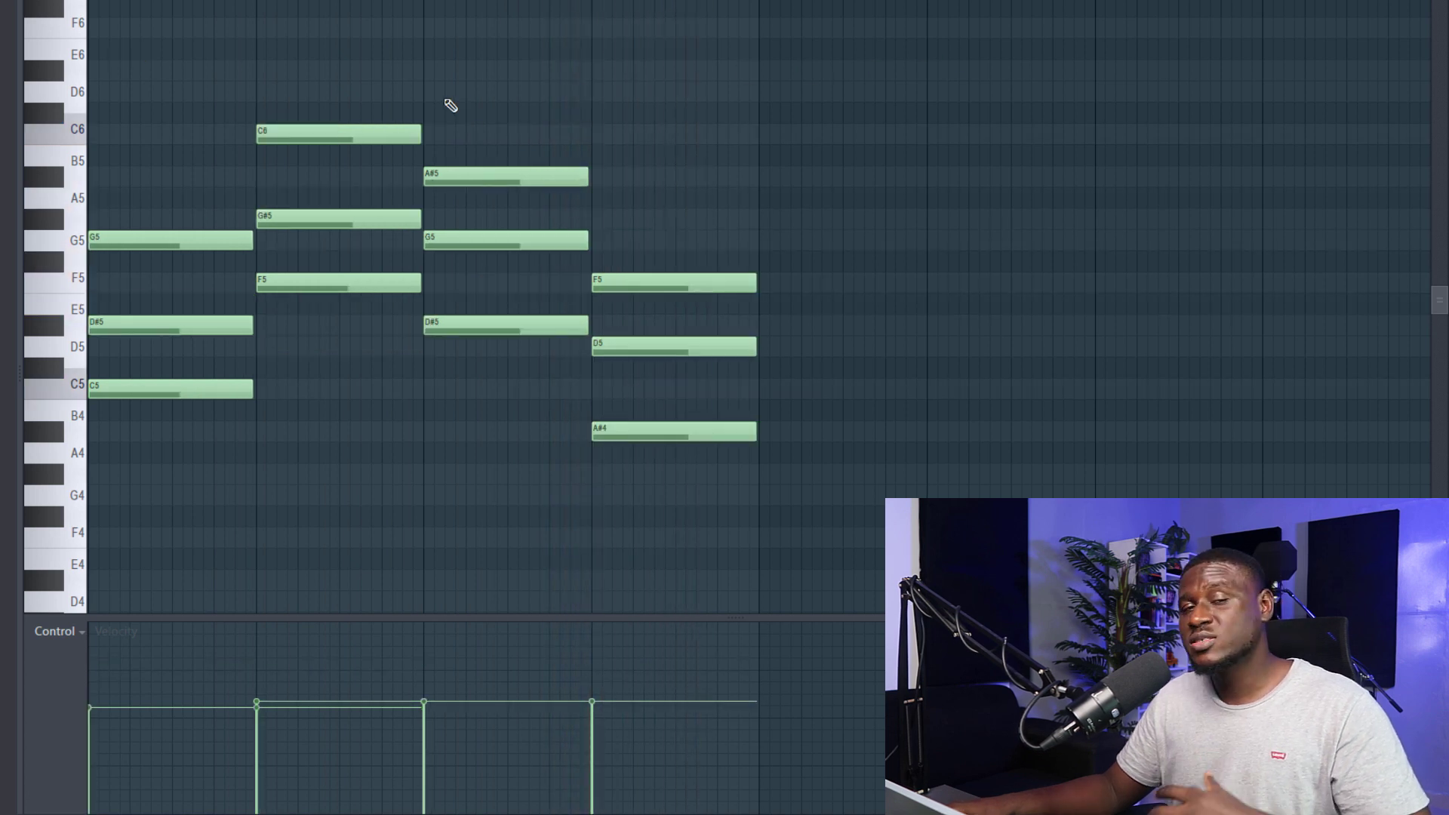
{"action": "key", "text": "space"}
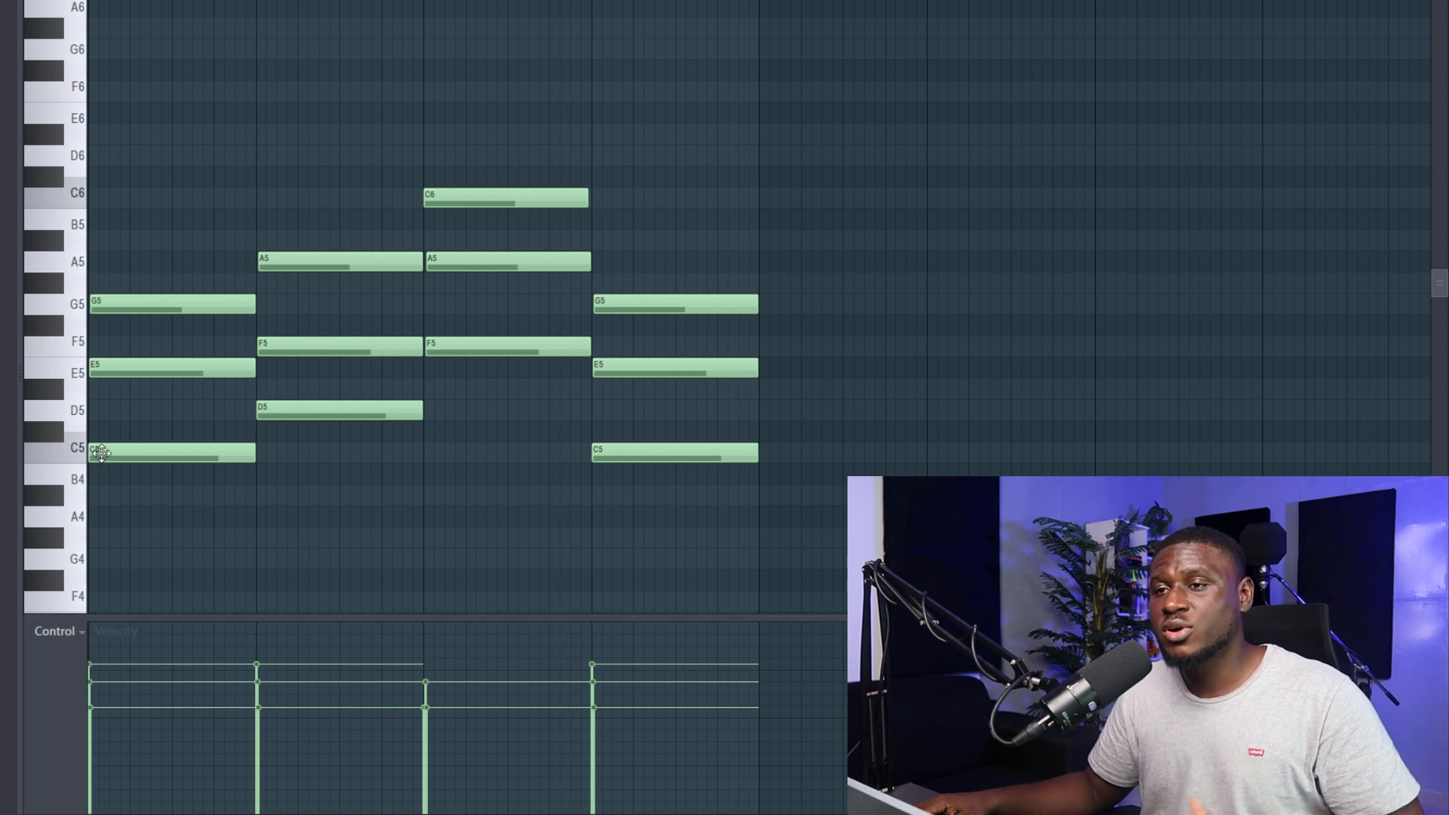
{"action": "left_click", "coordinate": [143, 367], "text": "ctrl"}
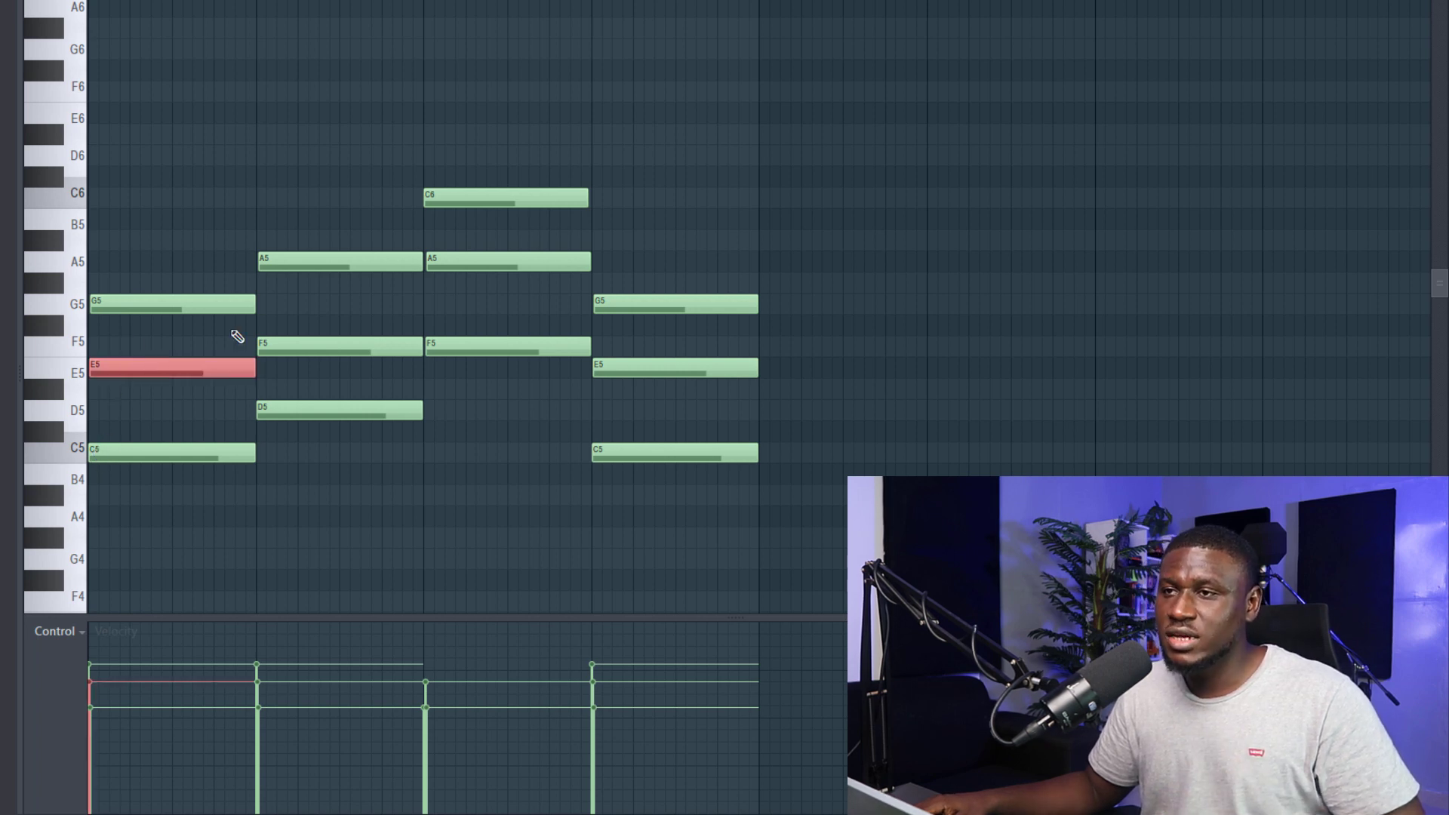
{"action": "left_click", "coordinate": [293, 344], "text": "ctrl"}
{"action": "left_click", "coordinate": [471, 261], "text": "ctrl"}
{"action": "left_click", "coordinate": [643, 368], "text": "ctrl"}
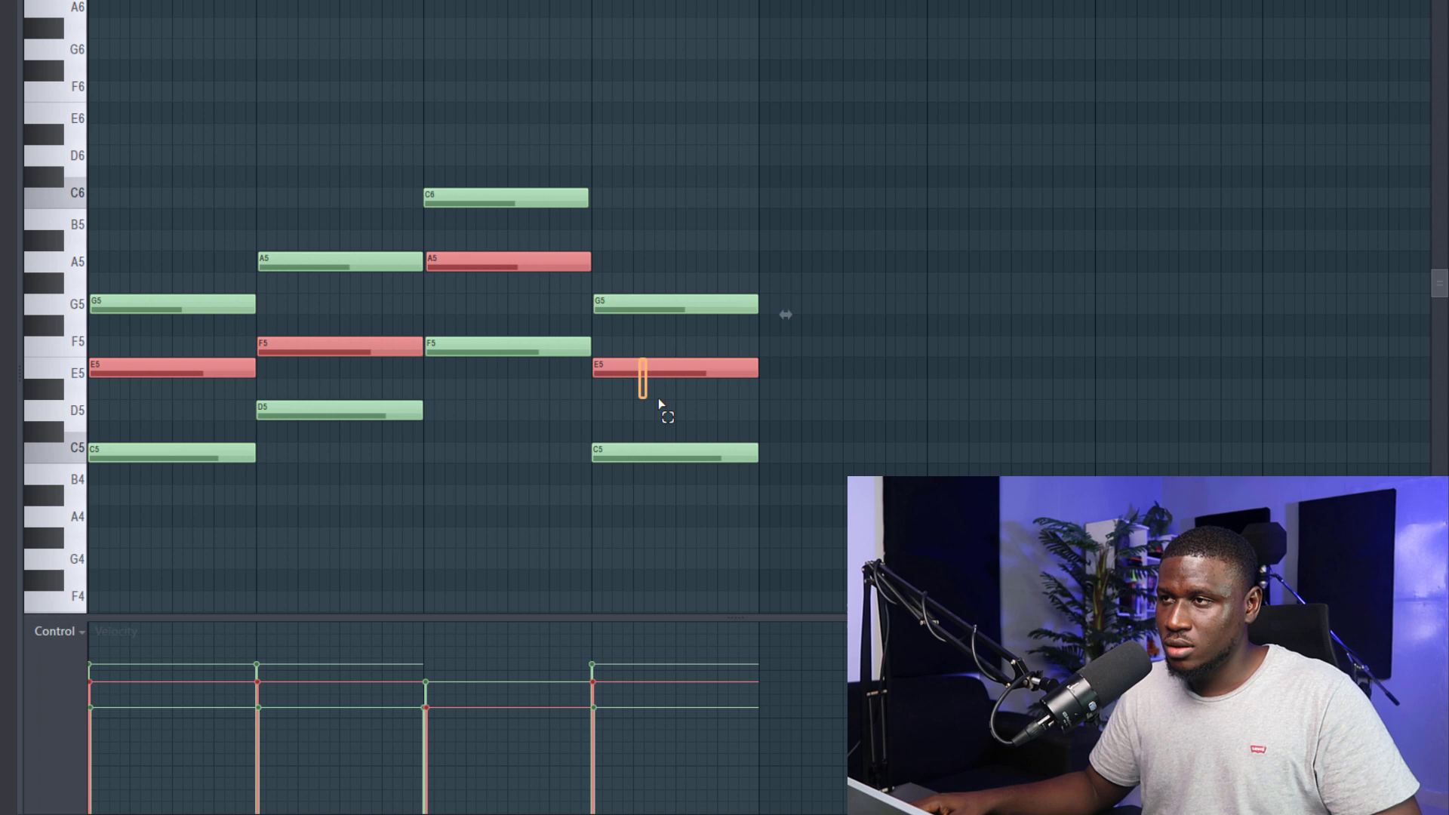
{"action": "key", "text": "ctrl+Up"}
{"action": "scroll", "coordinate": [649, 392], "scroll_direction": "up", "scroll_amount": 1}
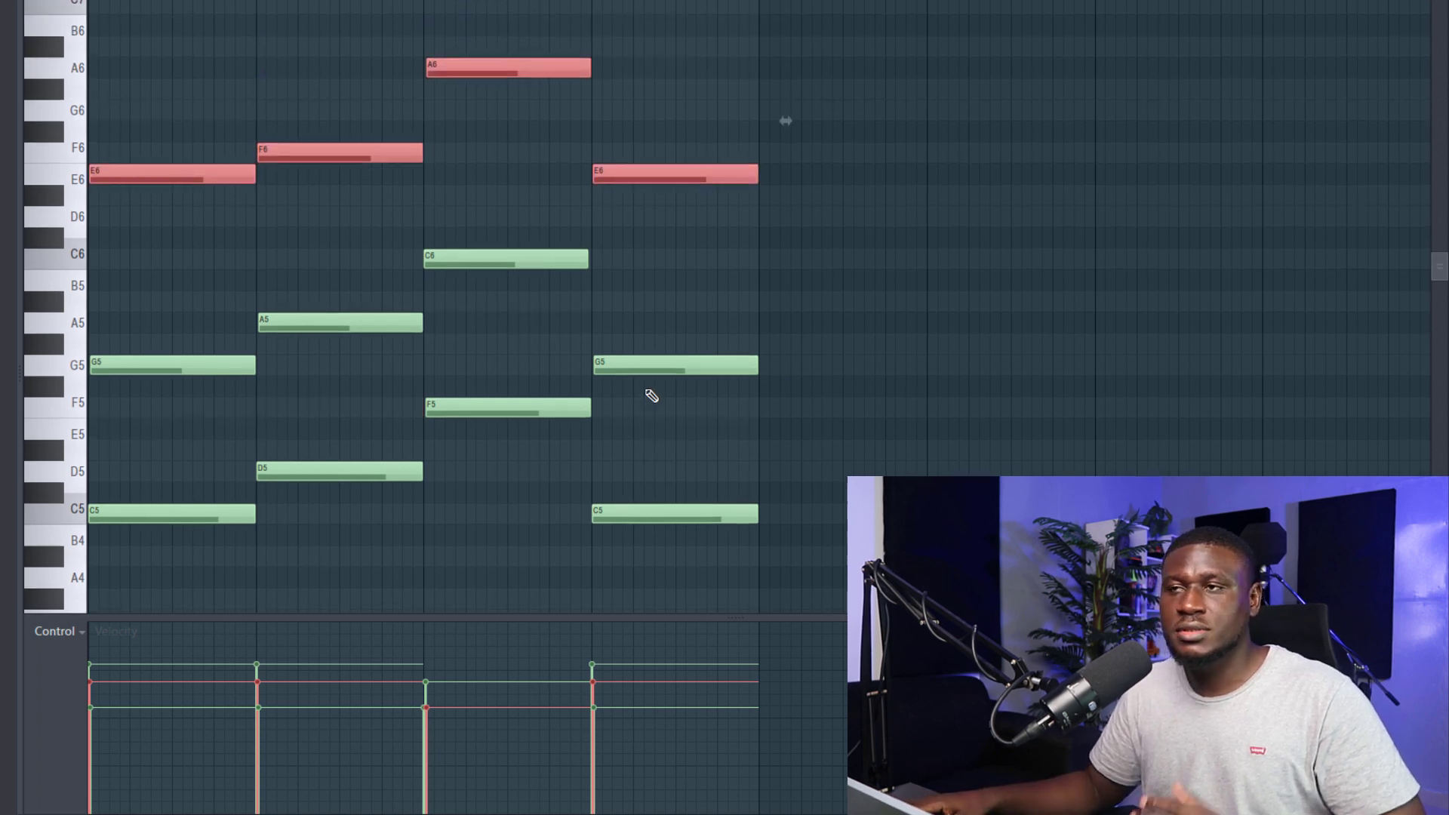
{"action": "key", "text": "space"}
{"action": "key", "text": "ctrl+d"}
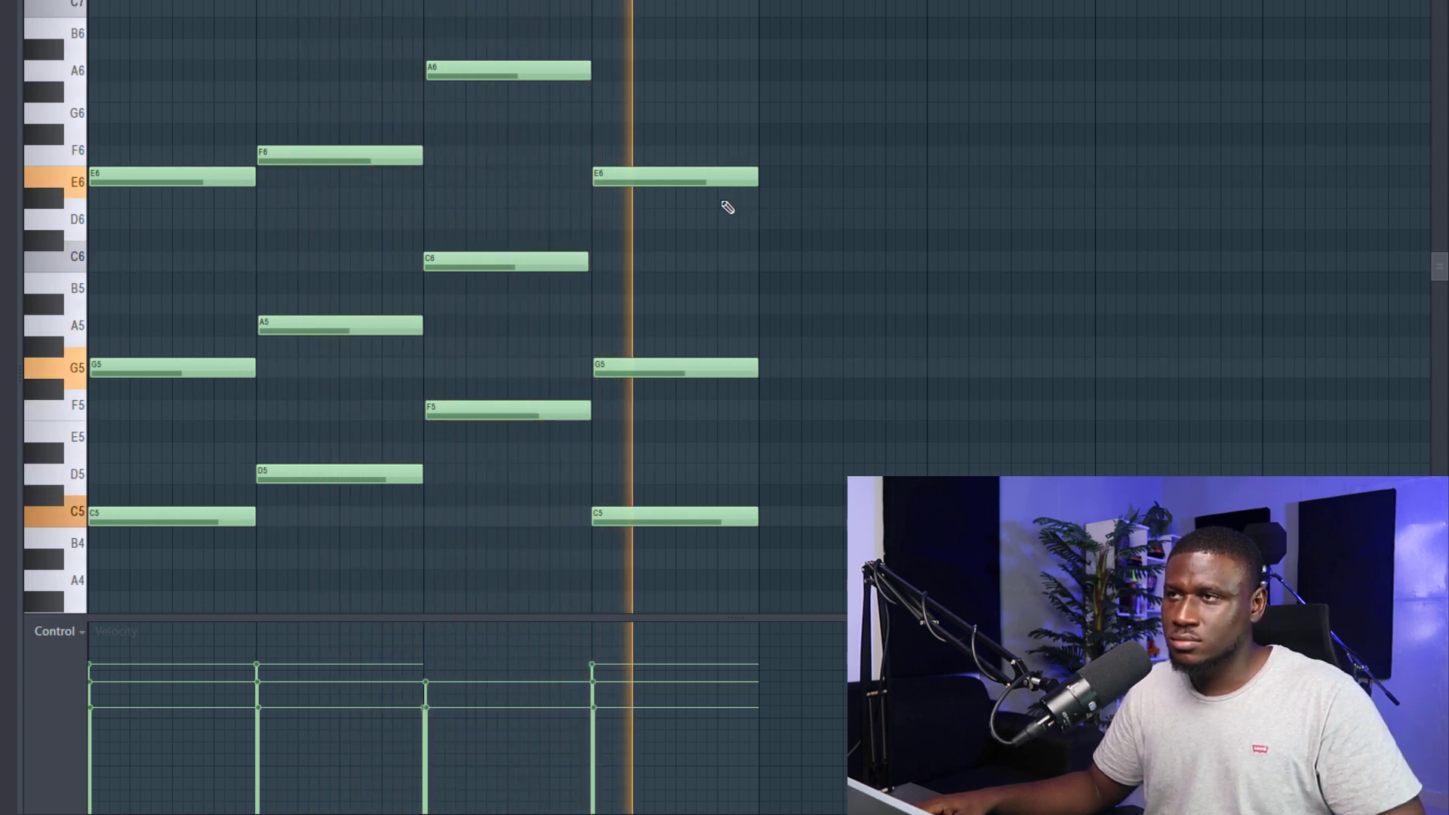
{"action": "key", "text": "ctrl+alt+Up"}
- Drop the selected top chord notes an octave and play the revoiced chords
{"action": "key", "text": "space"}
{"action": "key", "text": "shift+Down"}
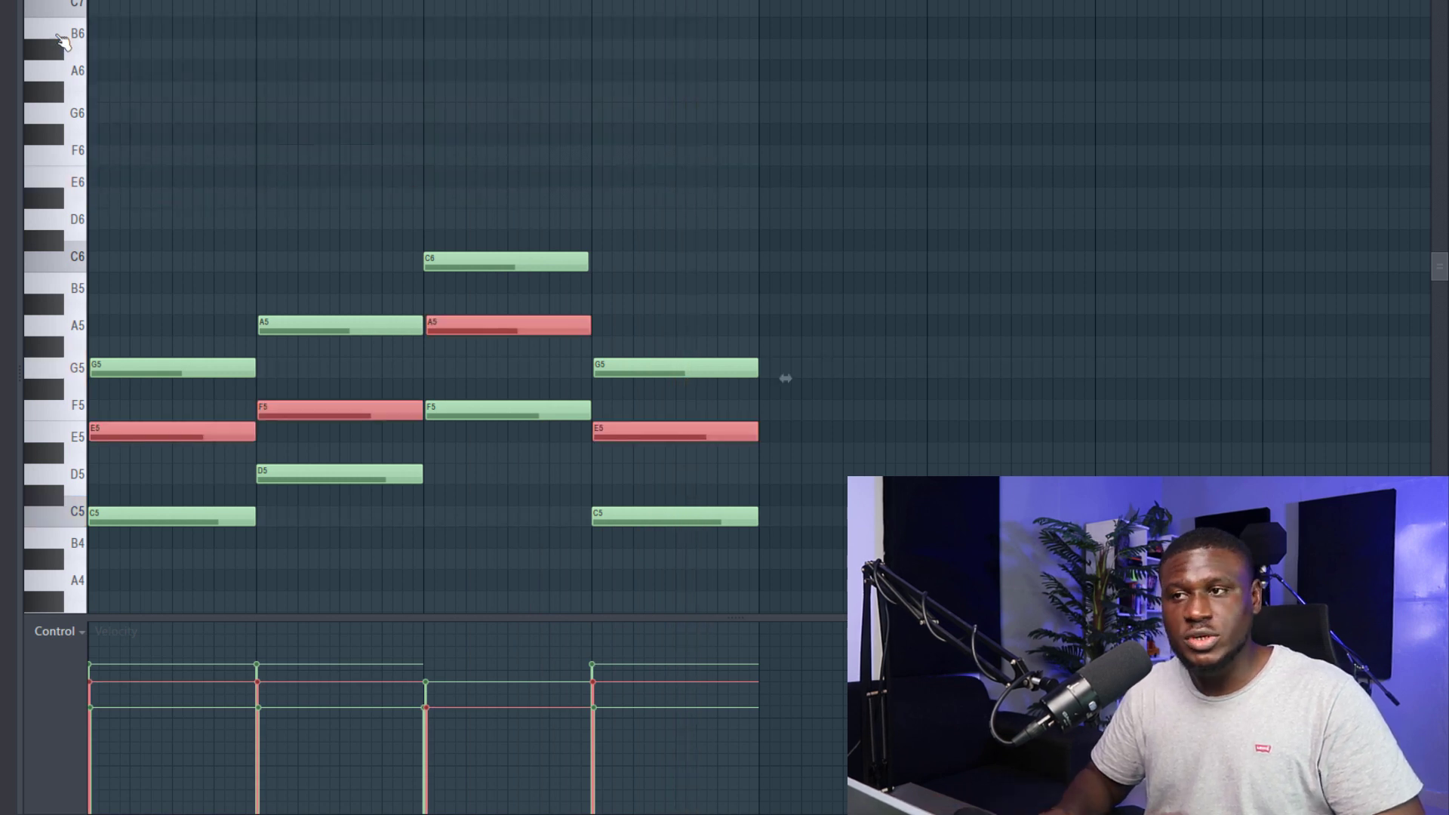
{"action": "key", "text": "space"}
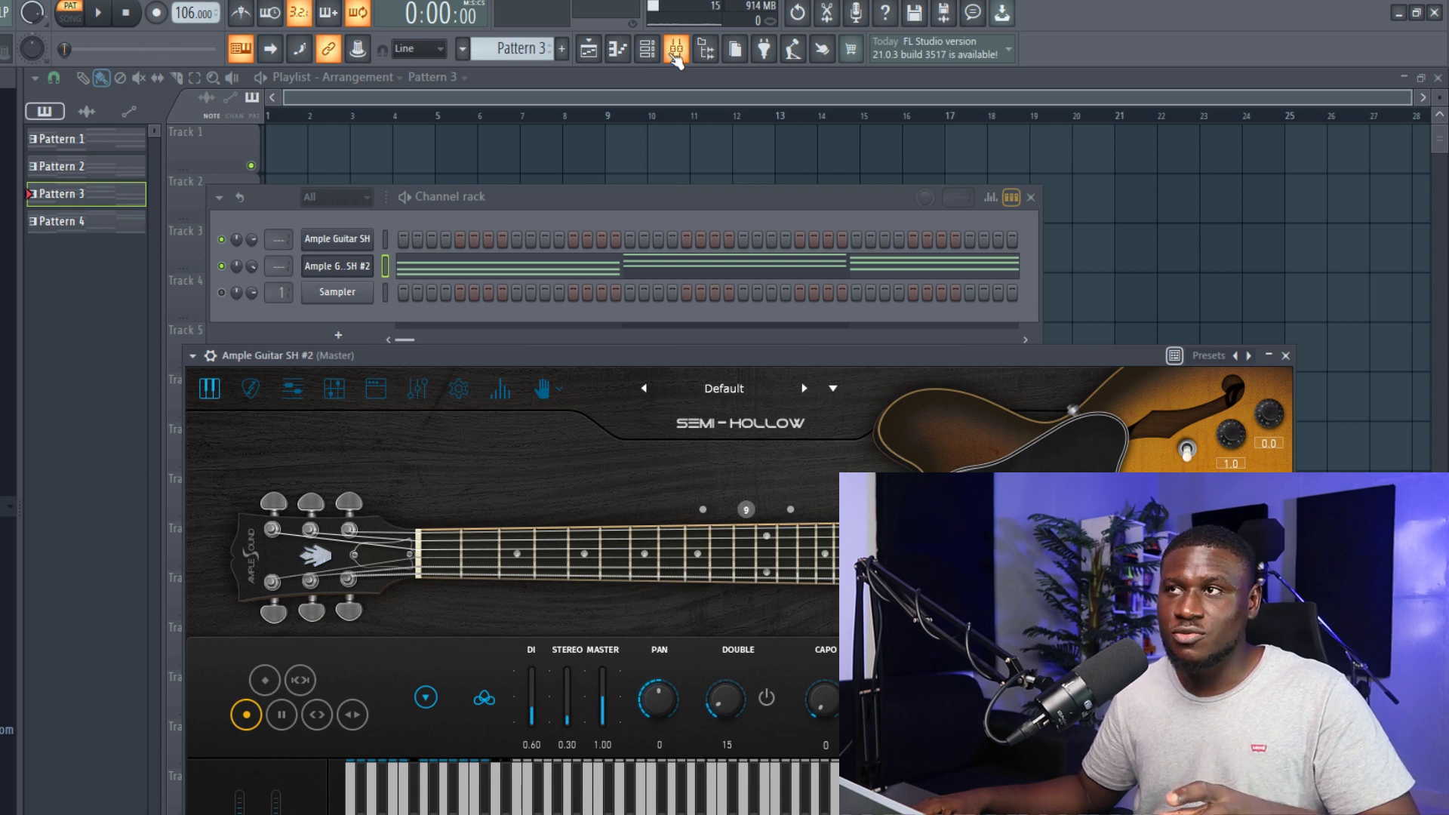
- Route the Ample Guitar SH #2 channel to mixer insert 1 with Ctrl+L
{"action": "left_click", "coordinate": [678, 59]}
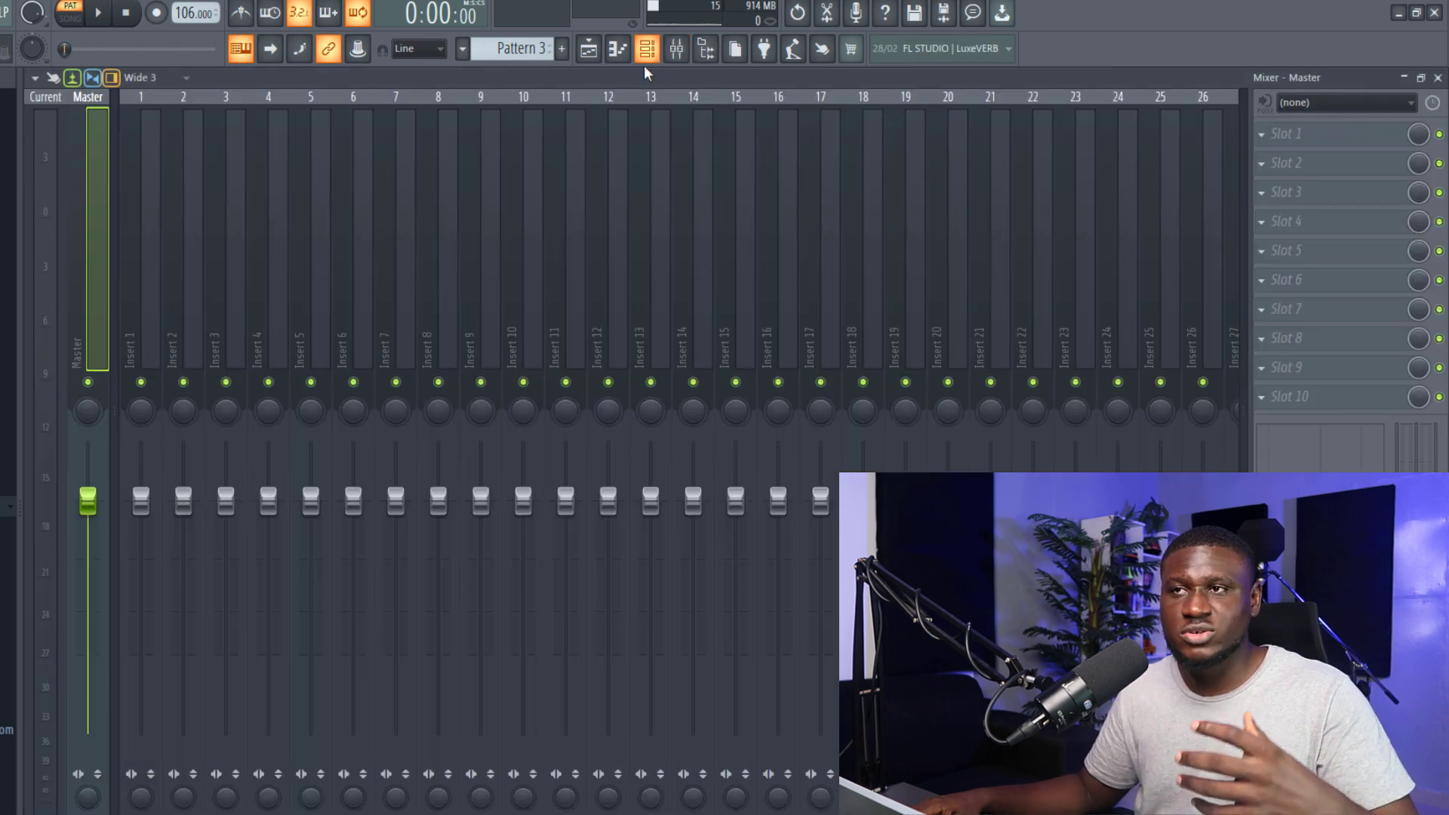
{"action": "left_click", "coordinate": [150, 264]}
{"action": "key", "text": "ctrl+l"}
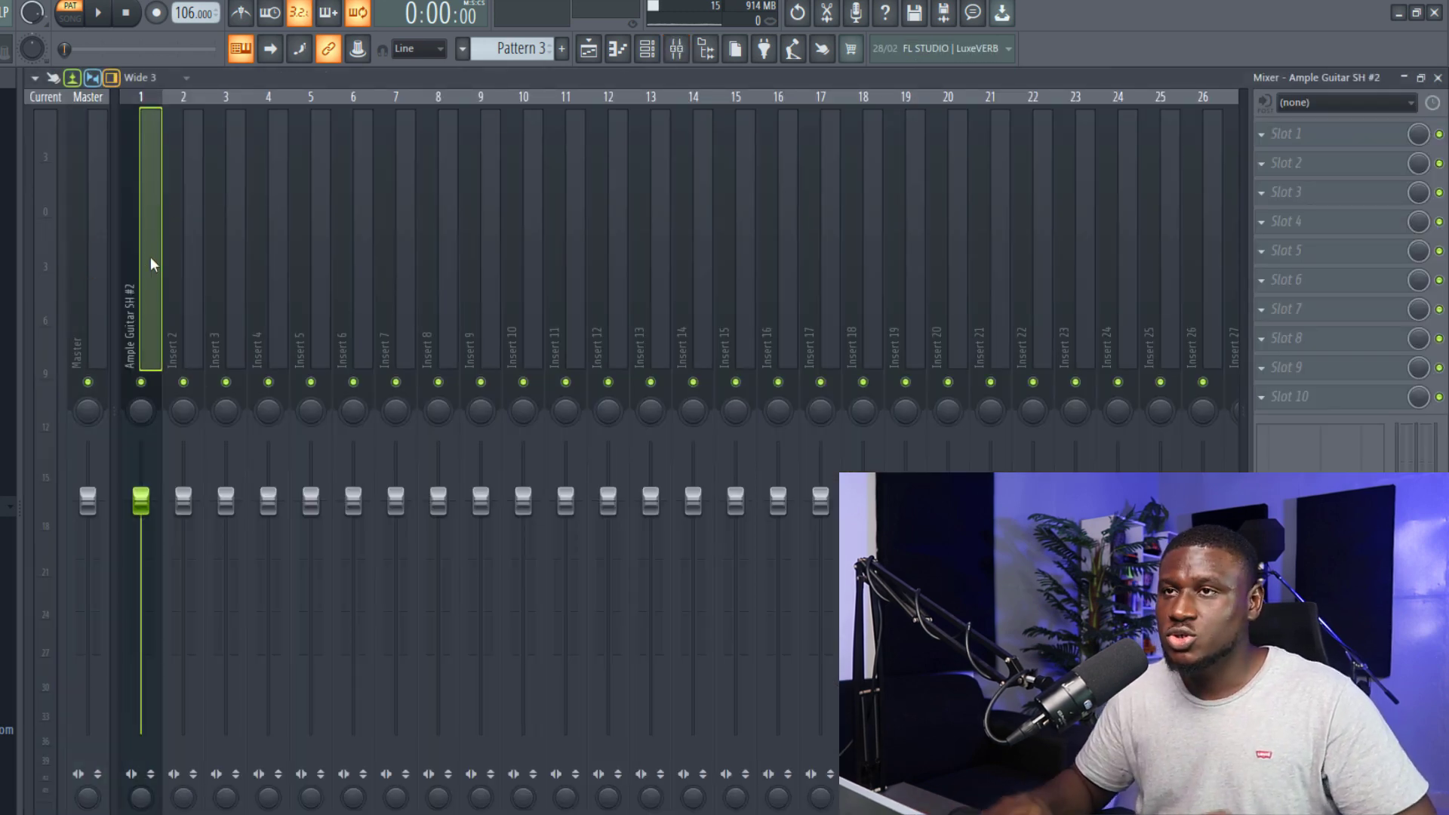
- Load Fruity Chorus into insert 1's first slot and audition the chorused guitar
{"action": "left_click", "coordinate": [1315, 137]}
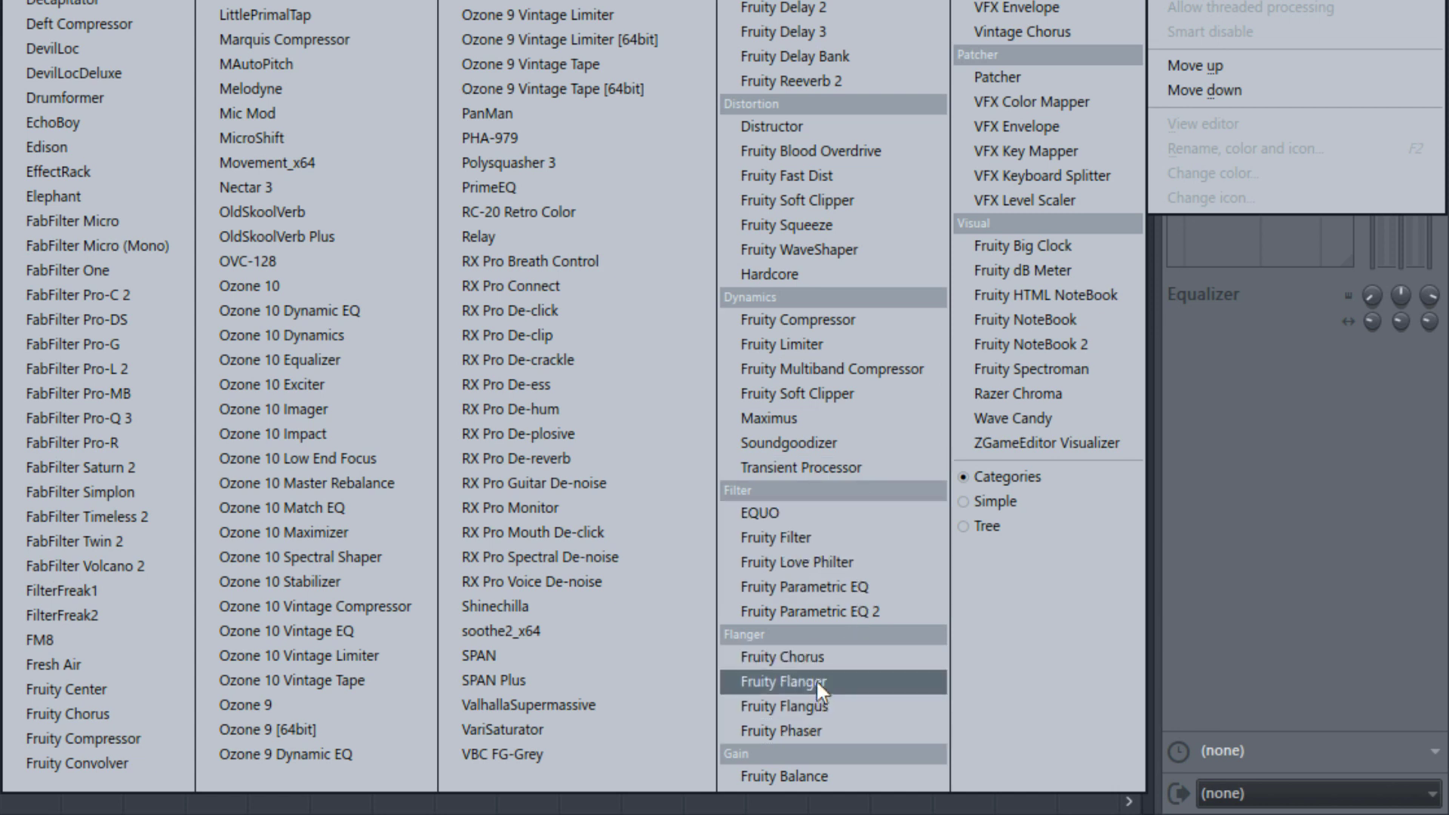
{"action": "left_click", "coordinate": [817, 658]}
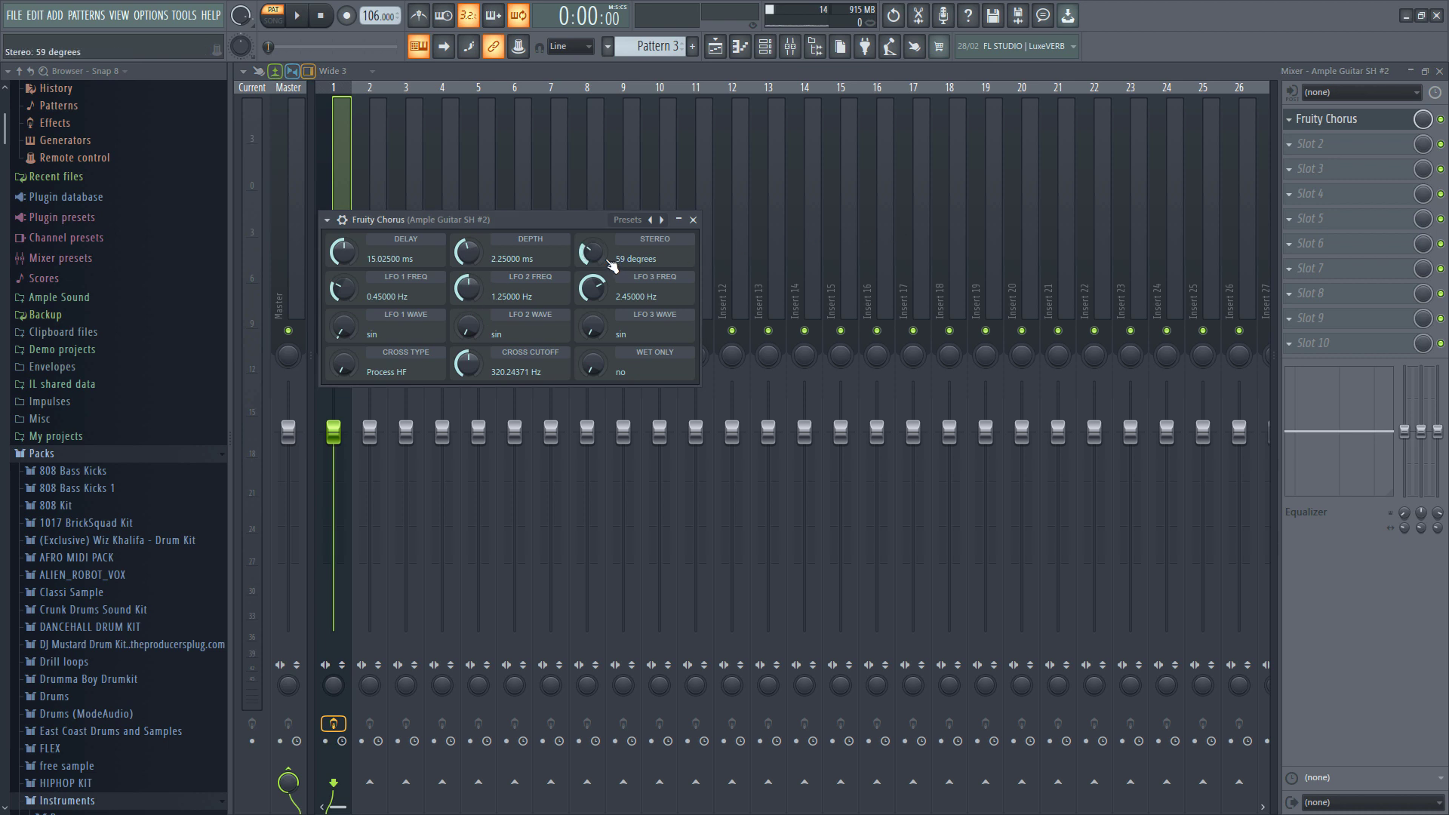
{"action": "key", "text": "space"}
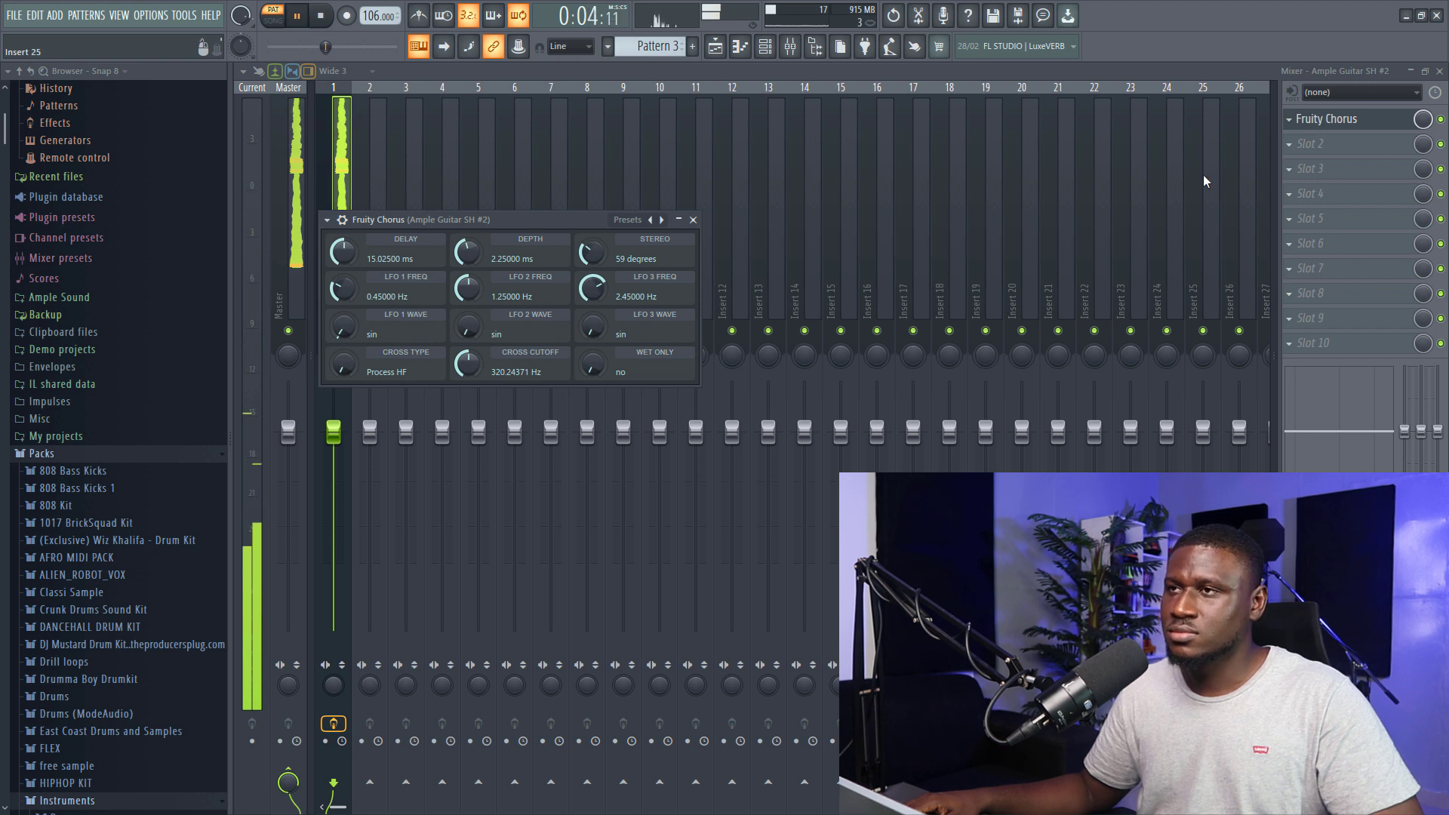
{"action": "key", "text": "space"}
{"action": "left_click", "coordinate": [1405, 127]}
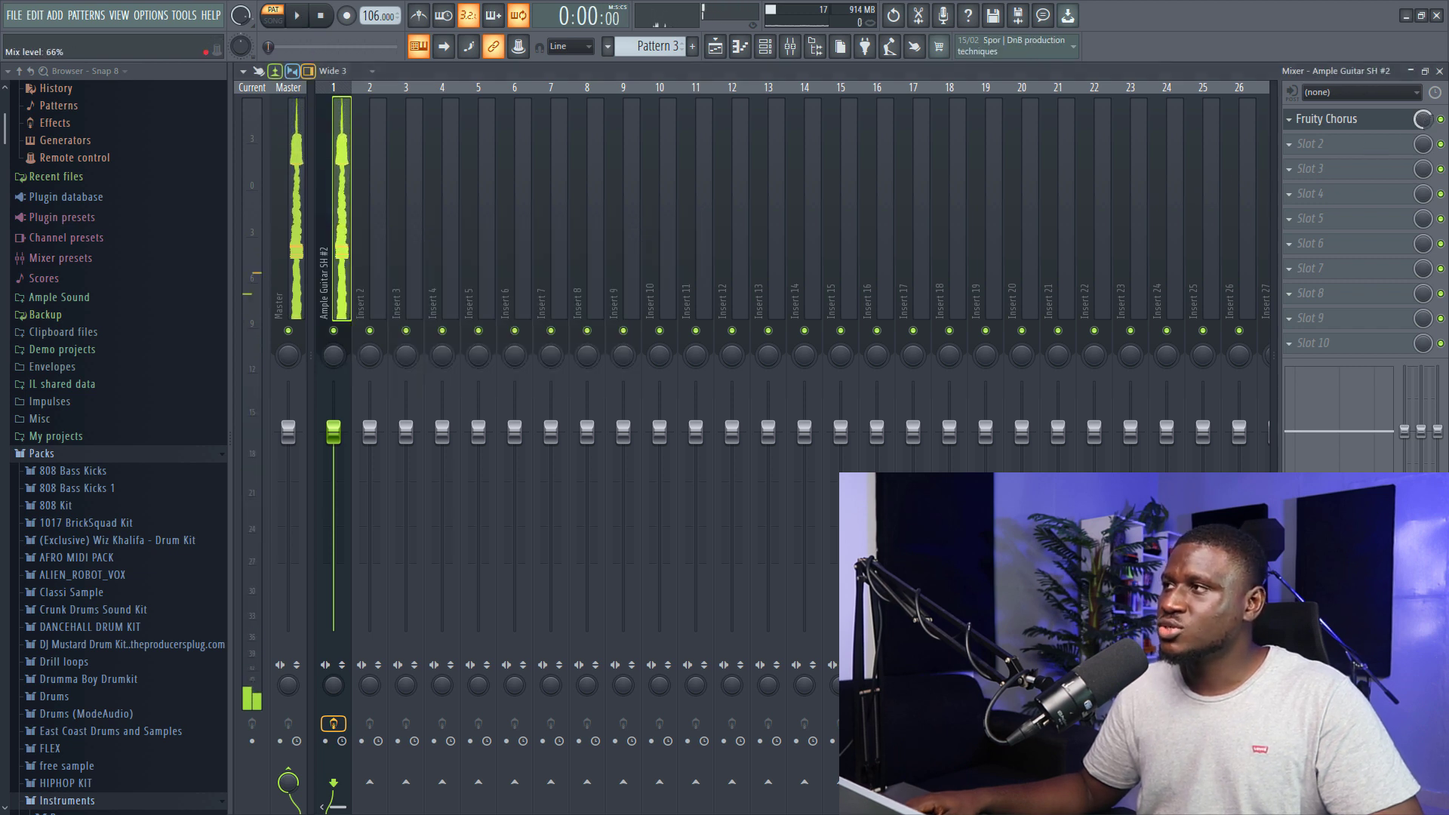
{"action": "key", "text": "space"}
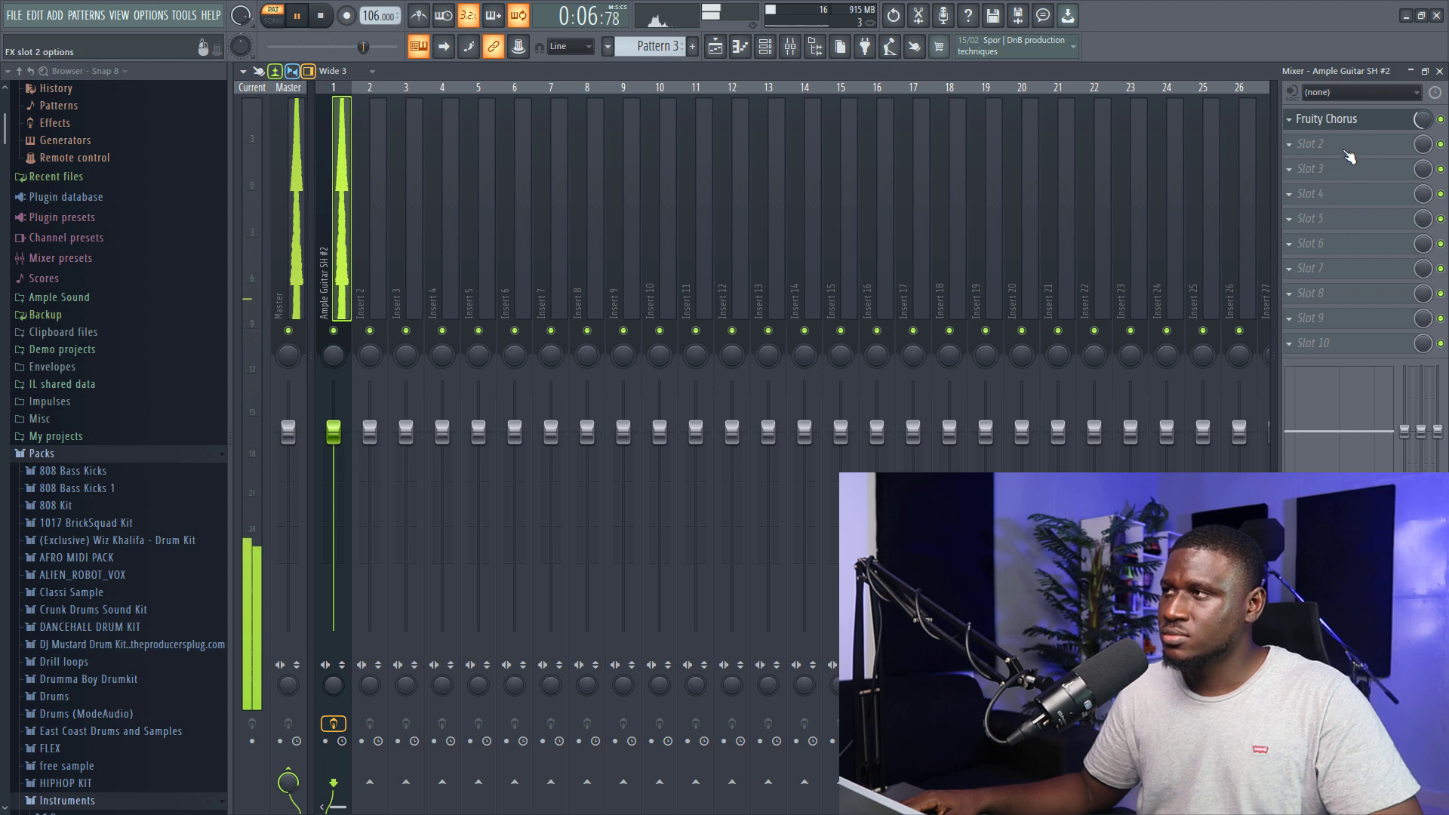
- Load Fruity Flanger into slot 2 and lower its mix to 55%
{"action": "key", "text": "space"}
{"action": "left_click", "coordinate": [1349, 156]}
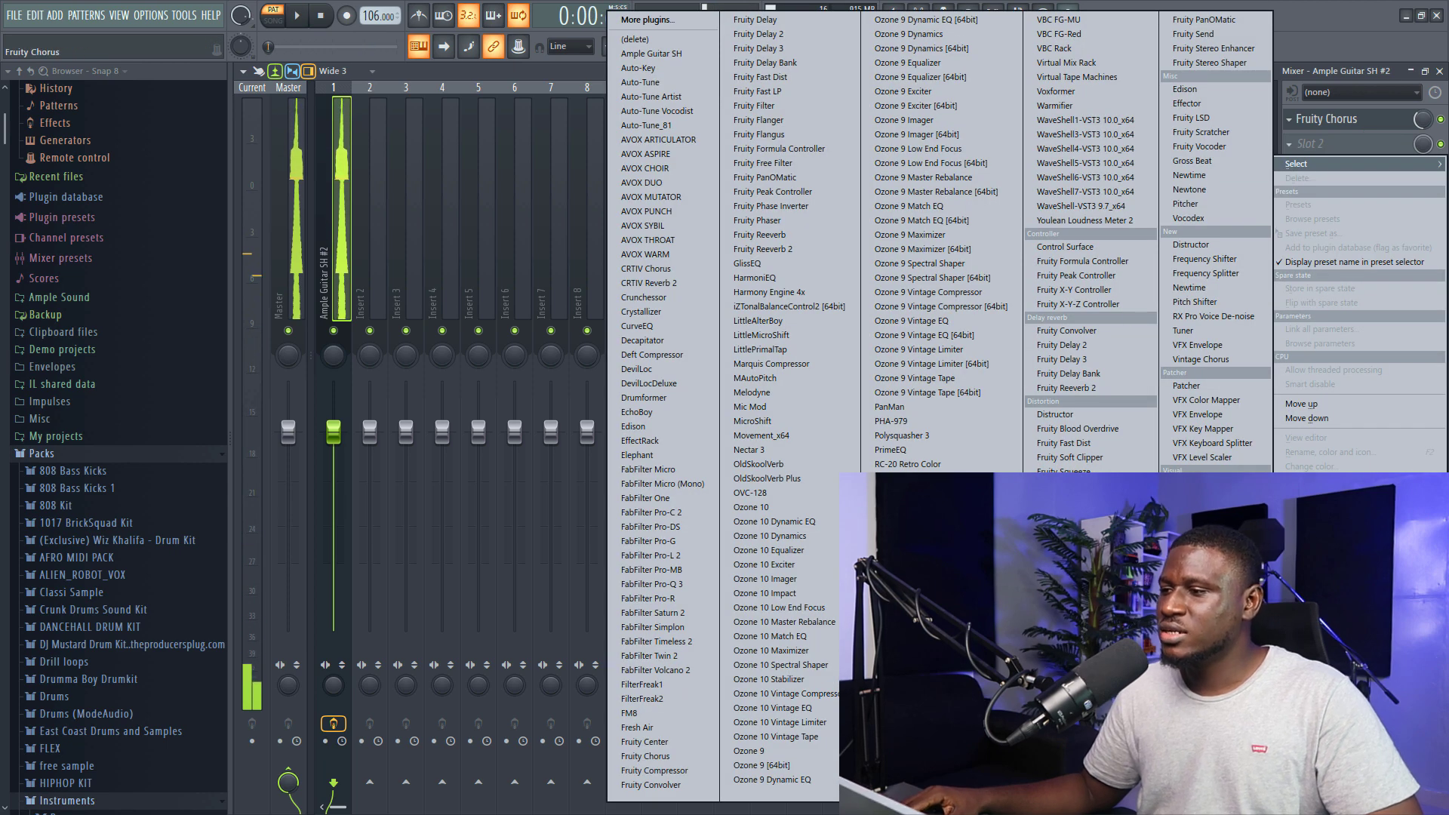
{"action": "left_click", "coordinate": [760, 120]}
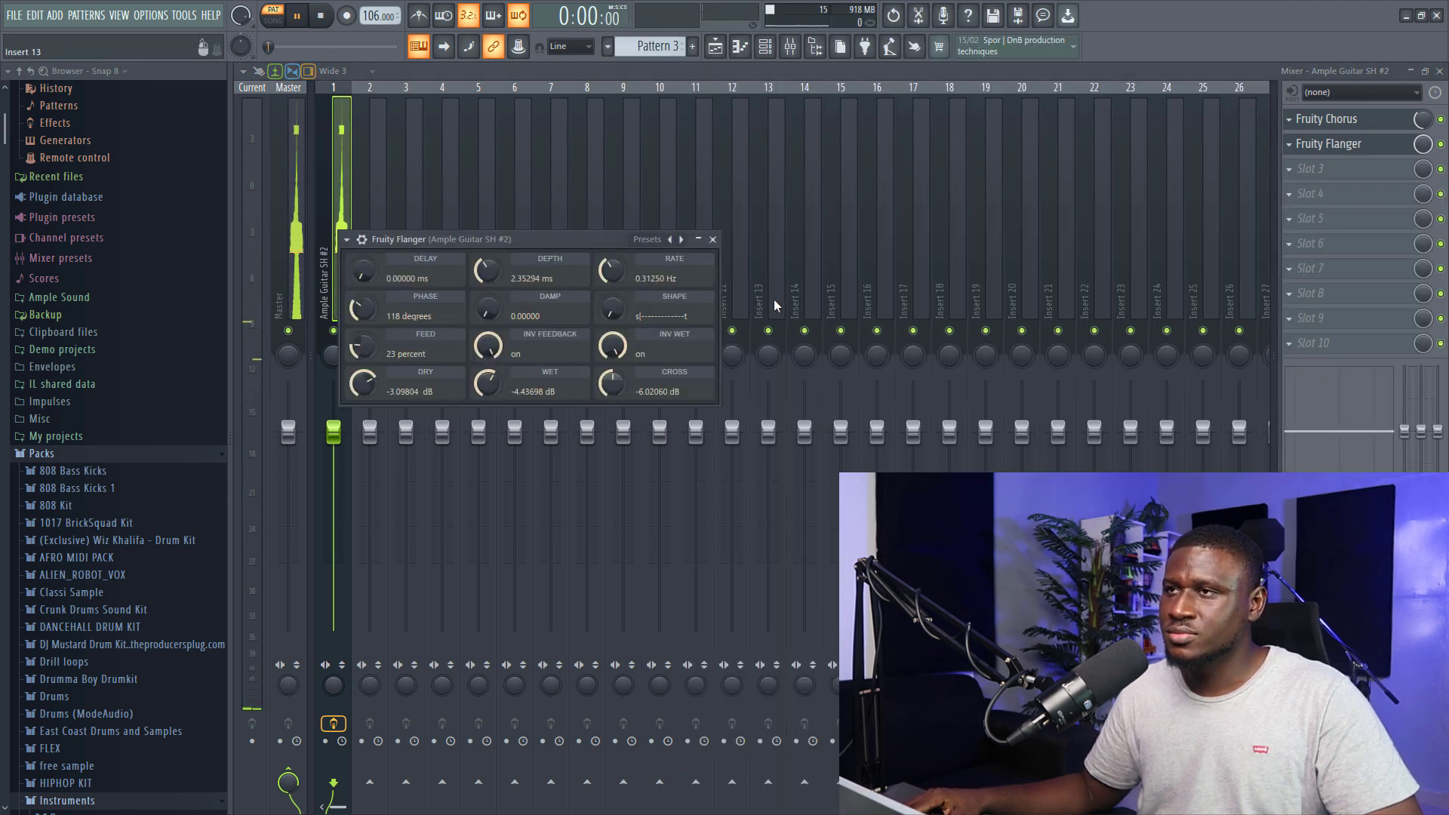
{"action": "key", "text": "space"}
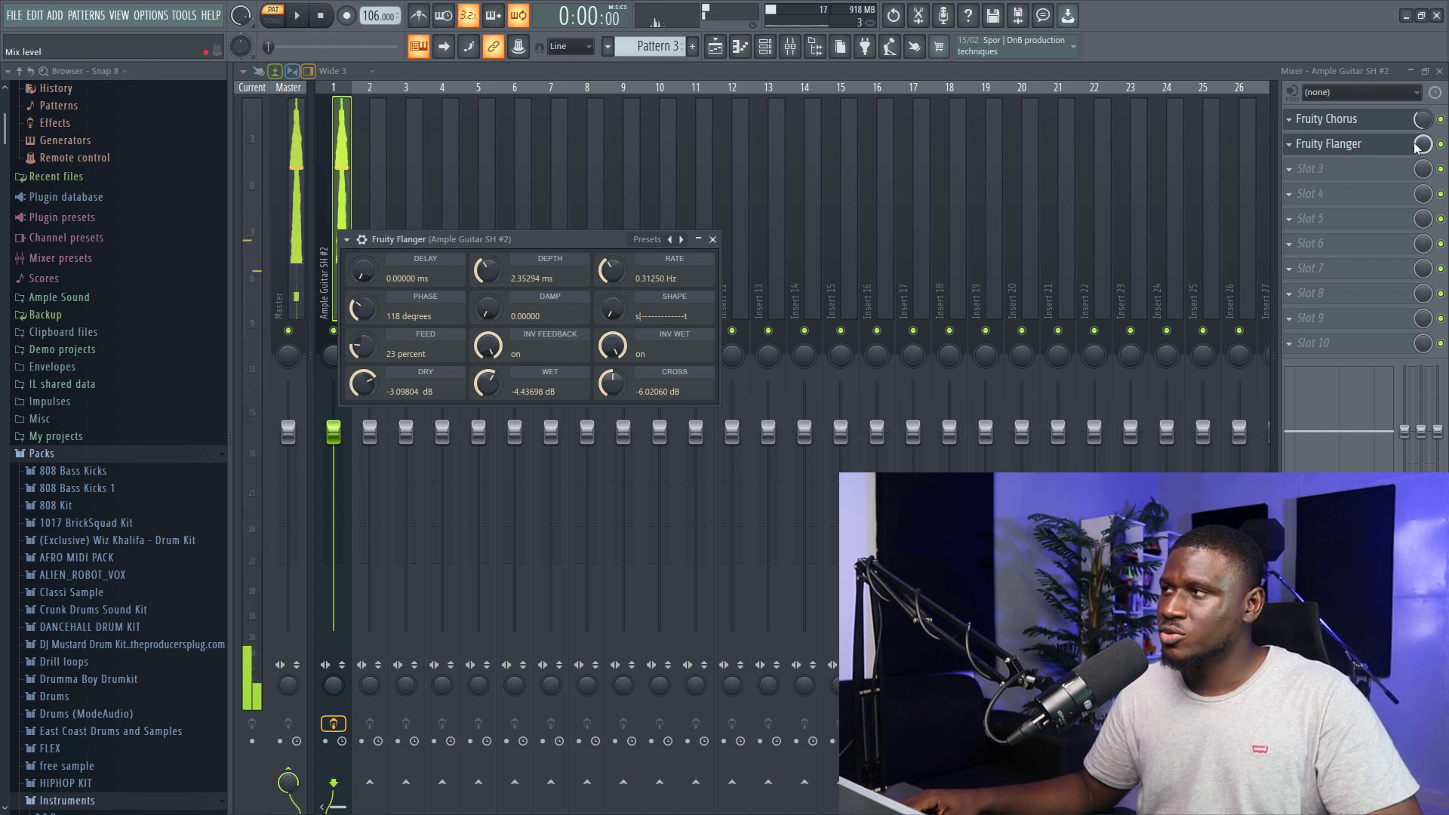
{"action": "left_click_drag", "start_coordinate": [1417, 148], "coordinate": [1416, 140]}
{"action": "key", "text": "space"}
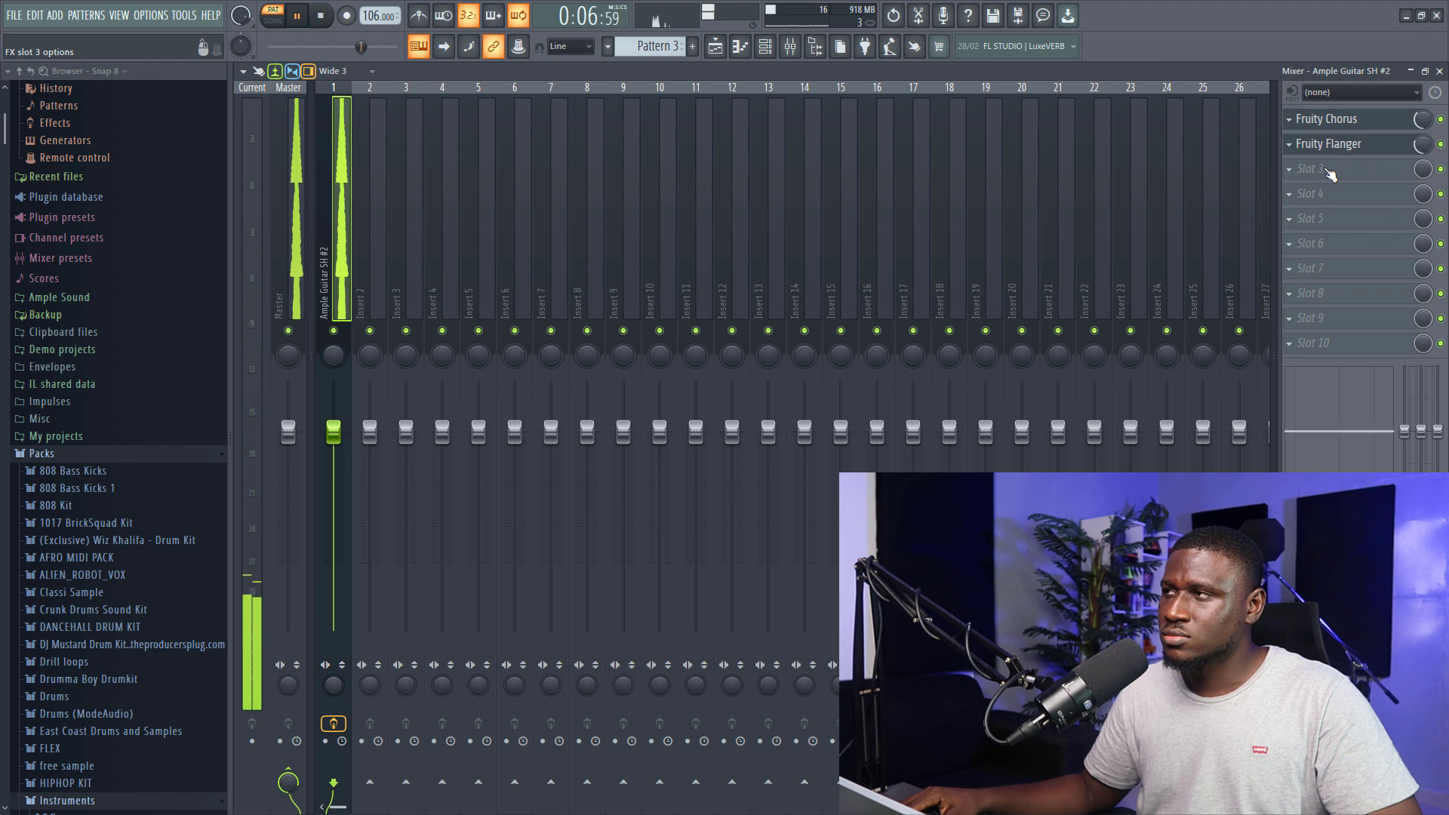
{"action": "key", "text": "space"}
- Load Fruity Phaser into slot 3 and play to hear the chain
{"action": "left_click", "coordinate": [1328, 171]}
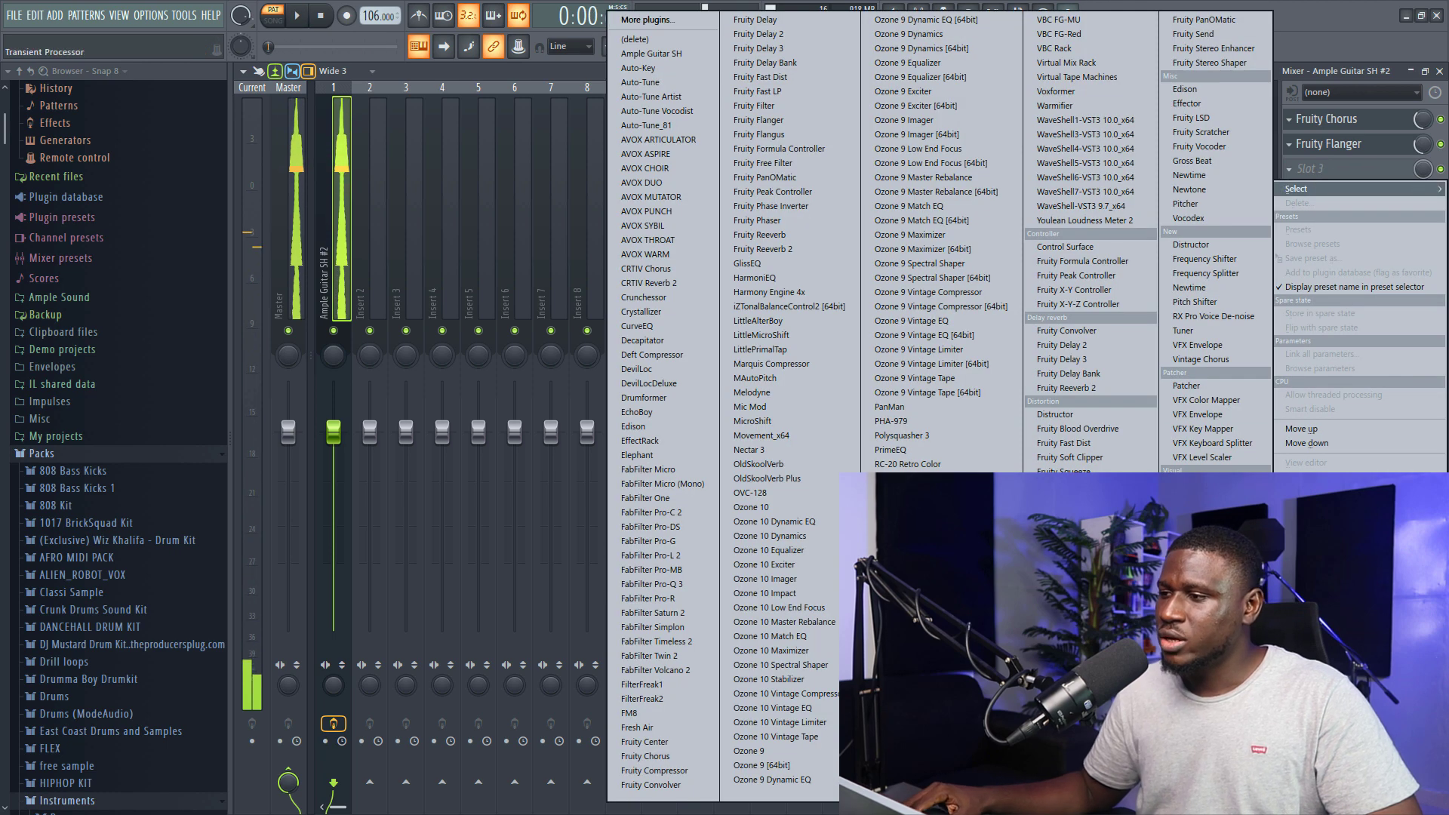
{"action": "left_click", "coordinate": [757, 221]}
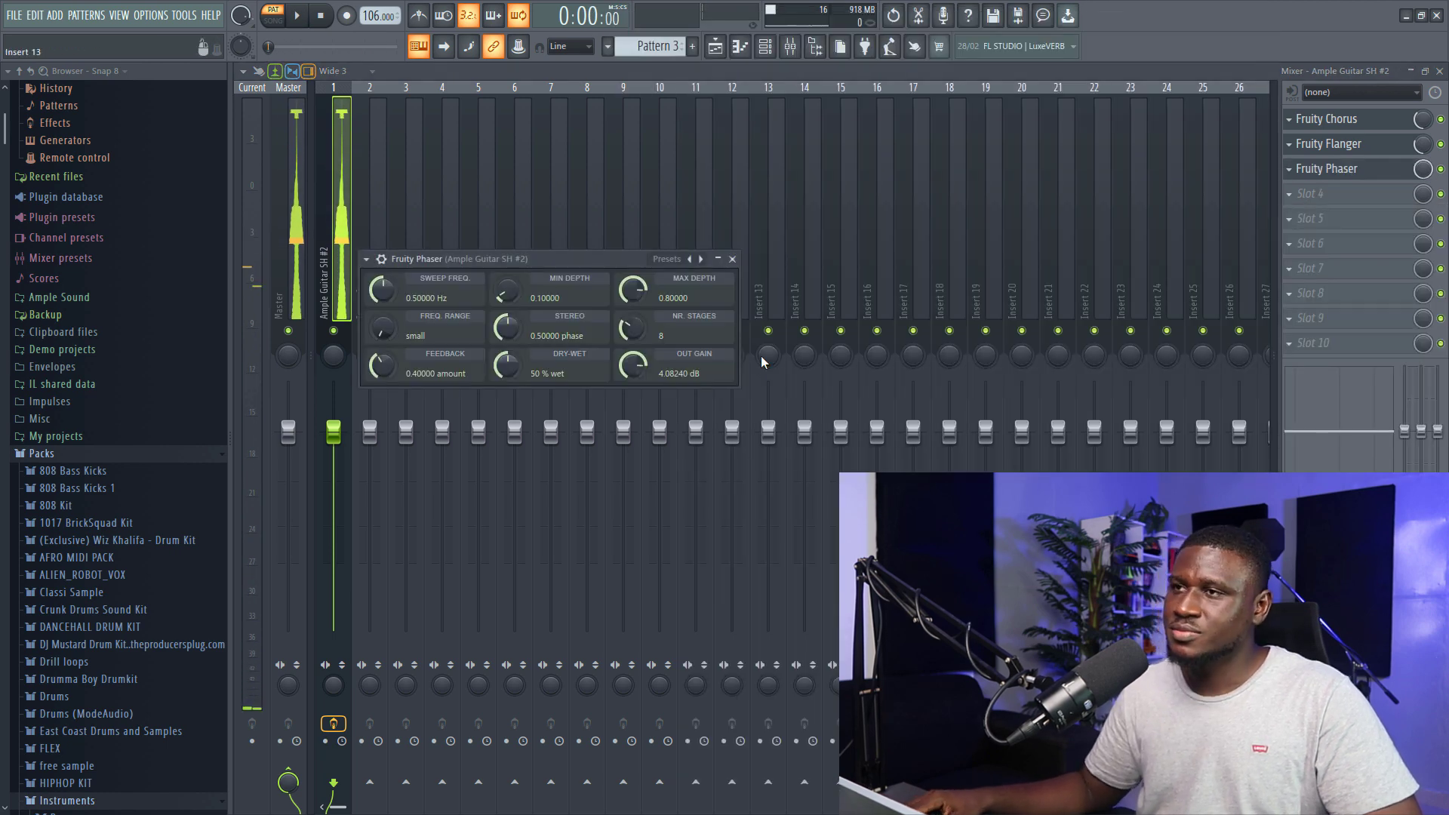
{"action": "key", "text": "space"}
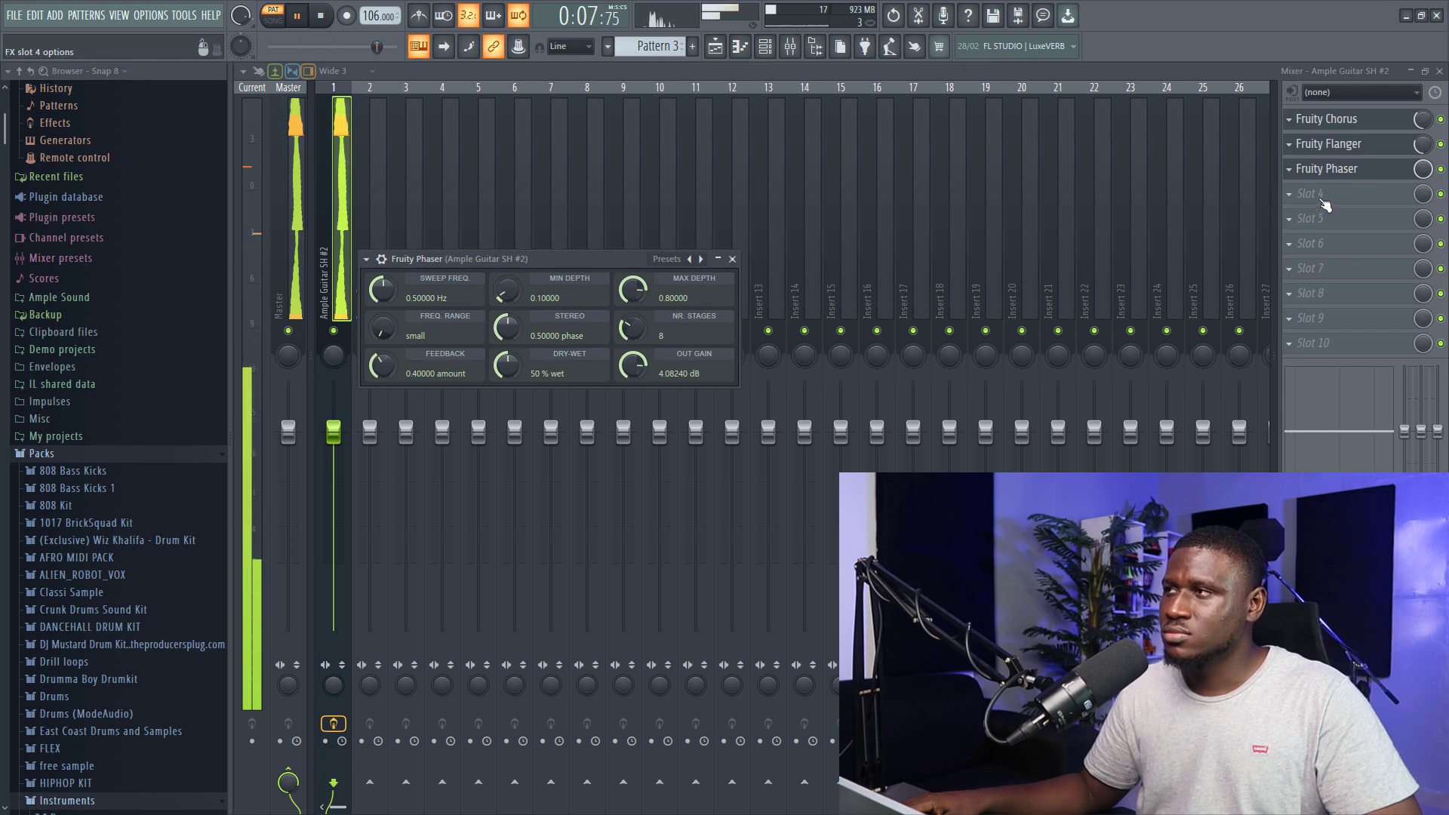
- Load Fruity Delay 2 into insert slot 4 and turn its TIME knob slightly down
{"action": "left_click", "coordinate": [1321, 198]}
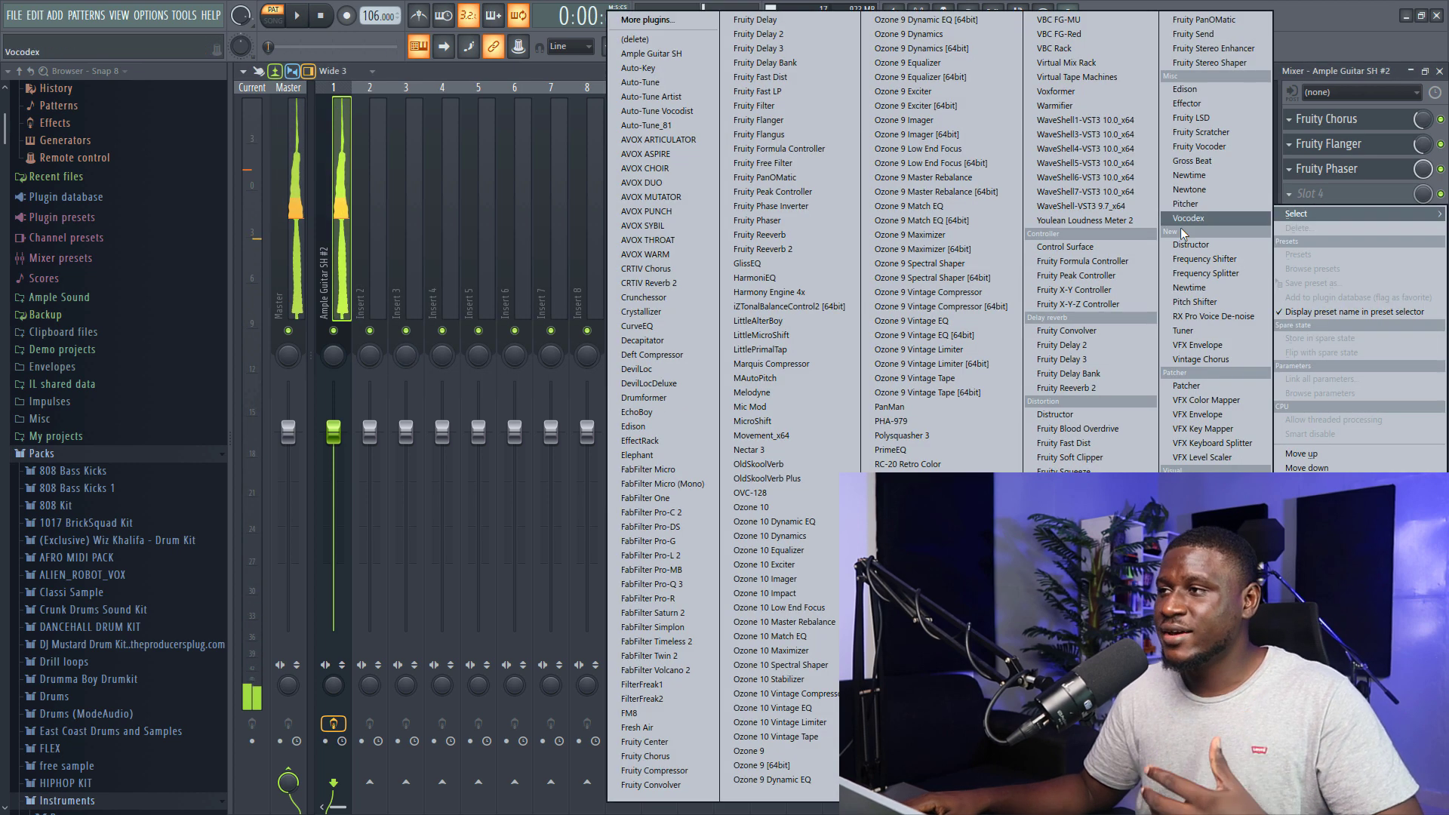
{"action": "left_click", "coordinate": [1064, 345]}
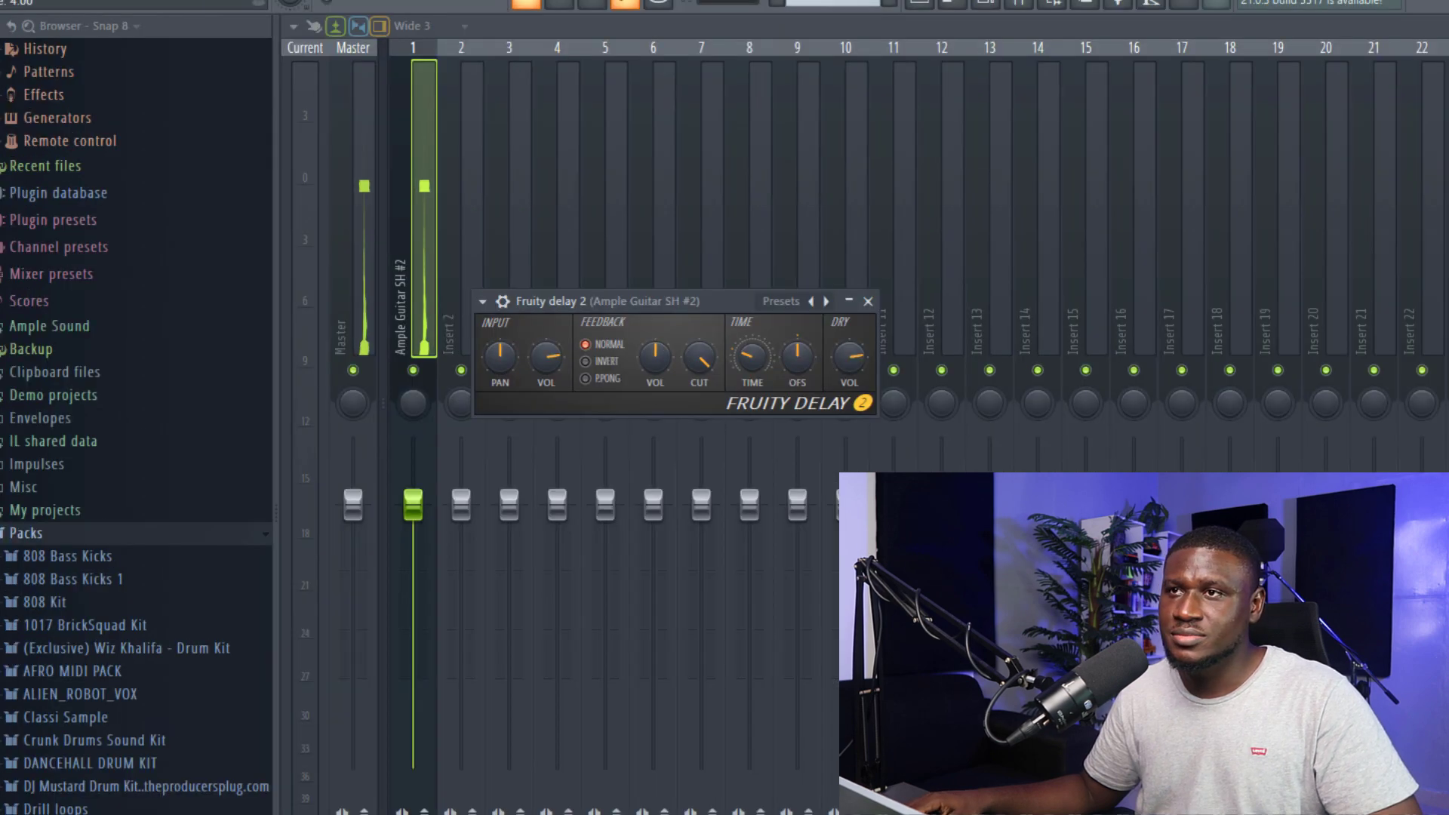
{"action": "left_click_drag", "start_coordinate": [752, 357], "coordinate": [752, 370]}
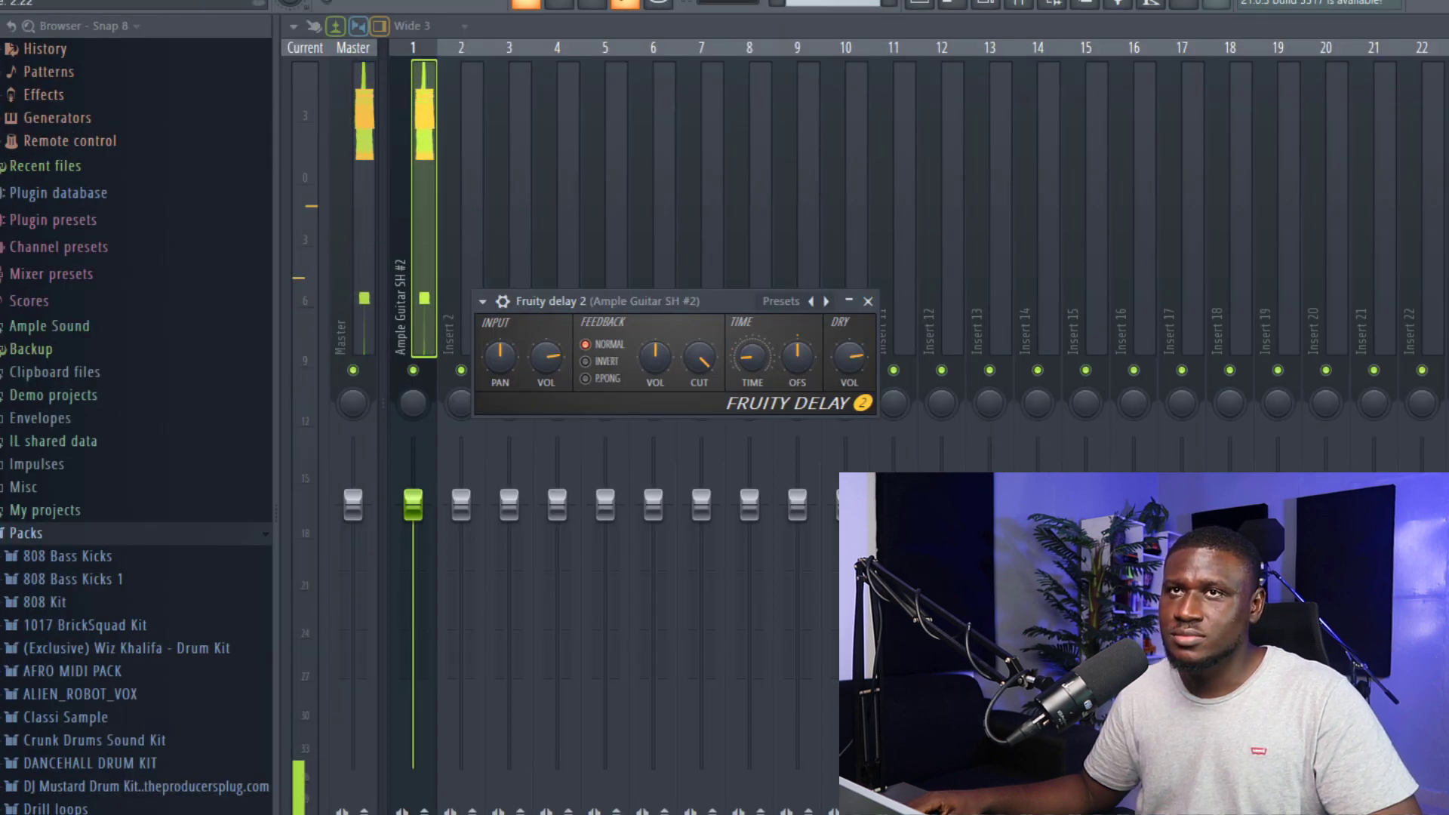